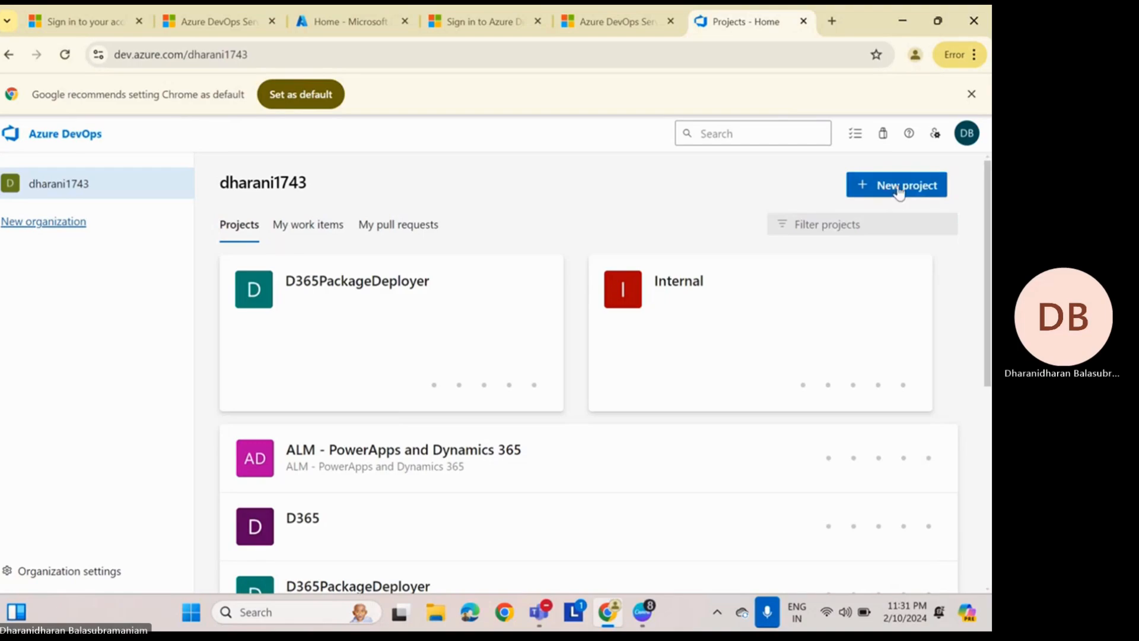
- Review the directories the signed-in account can switch to, and leave the current directory selected
{"action": "left_click", "coordinate": [968, 132]}
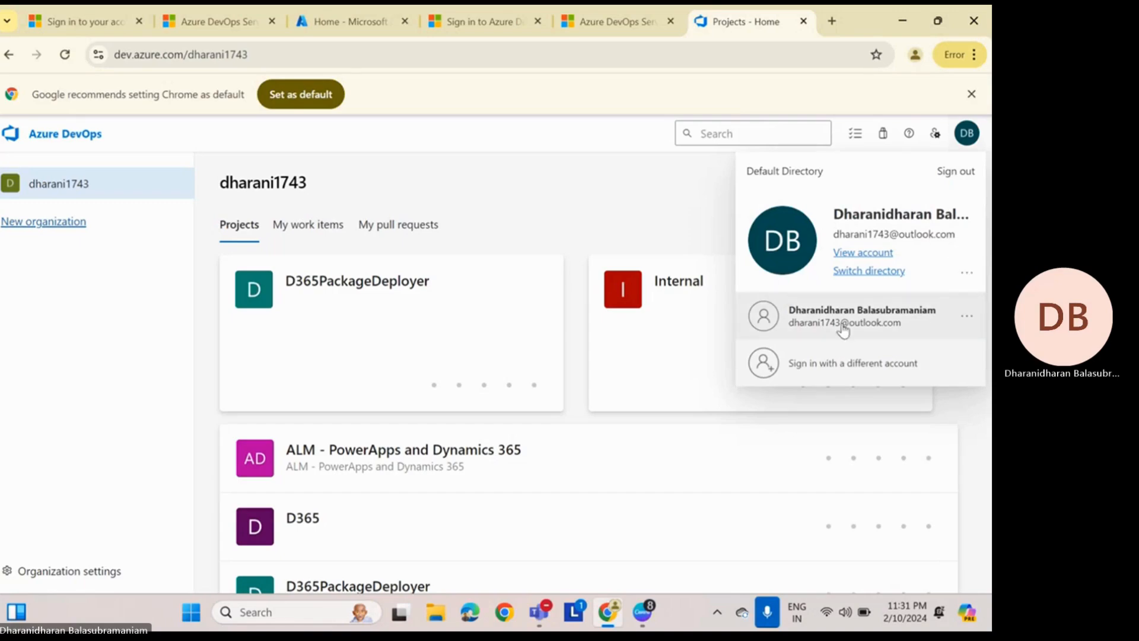
{"action": "left_click", "coordinate": [869, 272]}
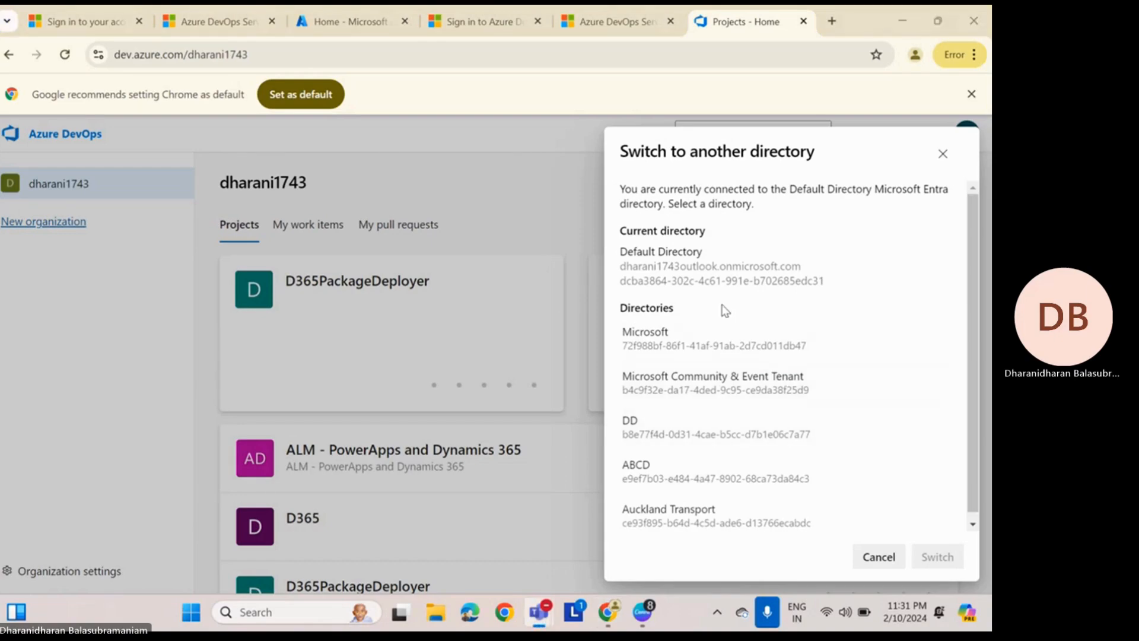
{"action": "left_click_drag", "start_coordinate": [971, 421], "coordinate": [954, 323]}
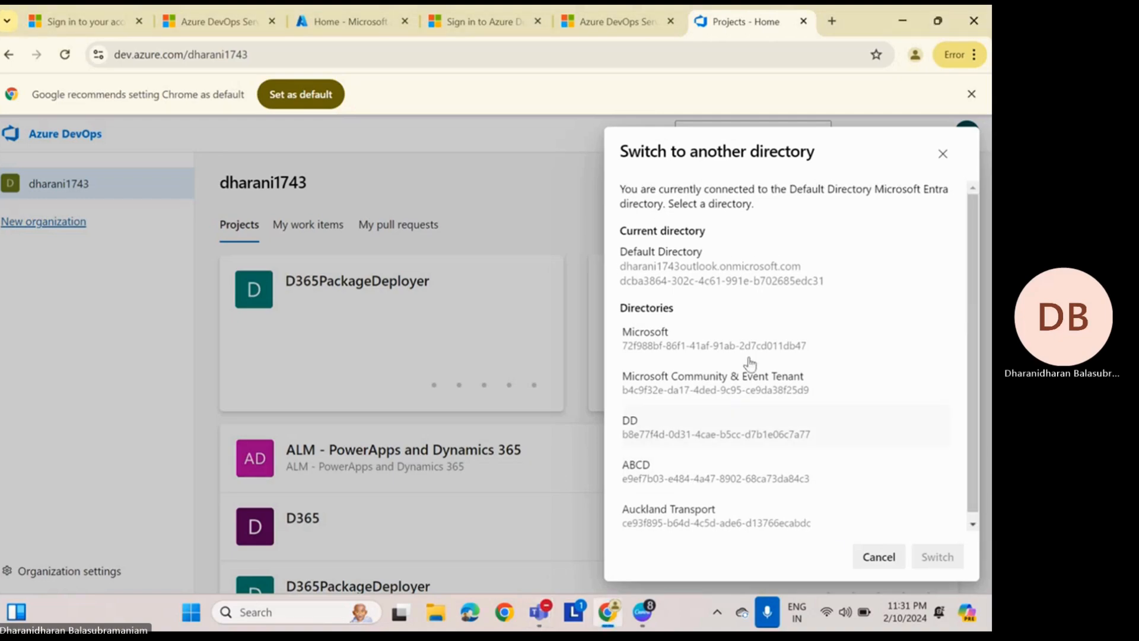
{"action": "left_click", "coordinate": [879, 558]}
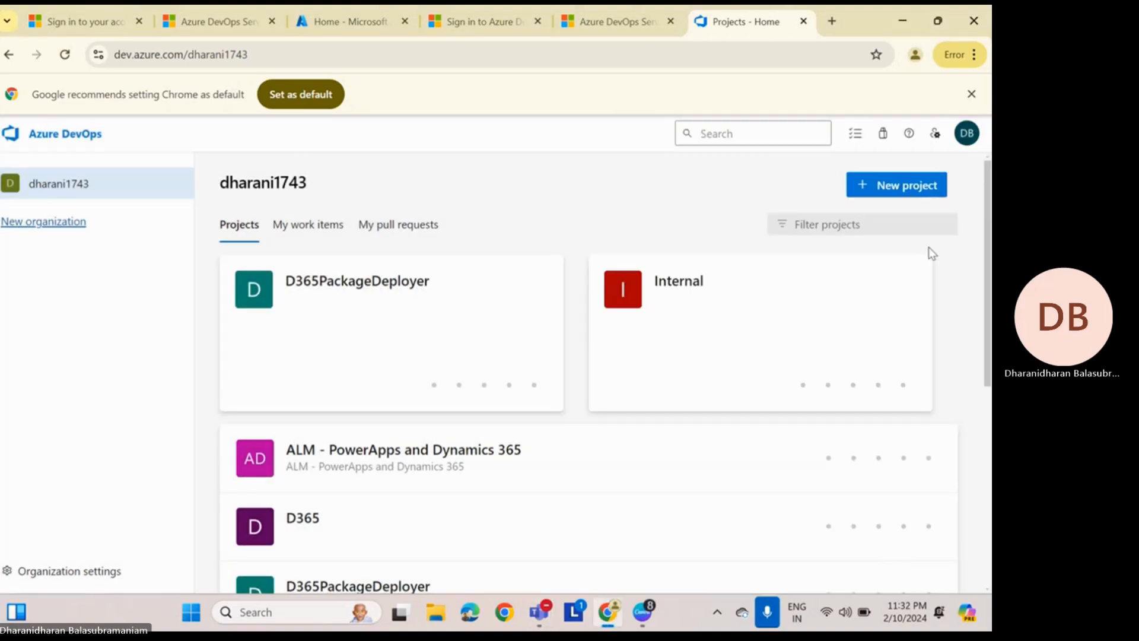
- Start a new project named "ALM - Azure DevOps for Power Platform"
{"action": "left_click", "coordinate": [884, 188]}
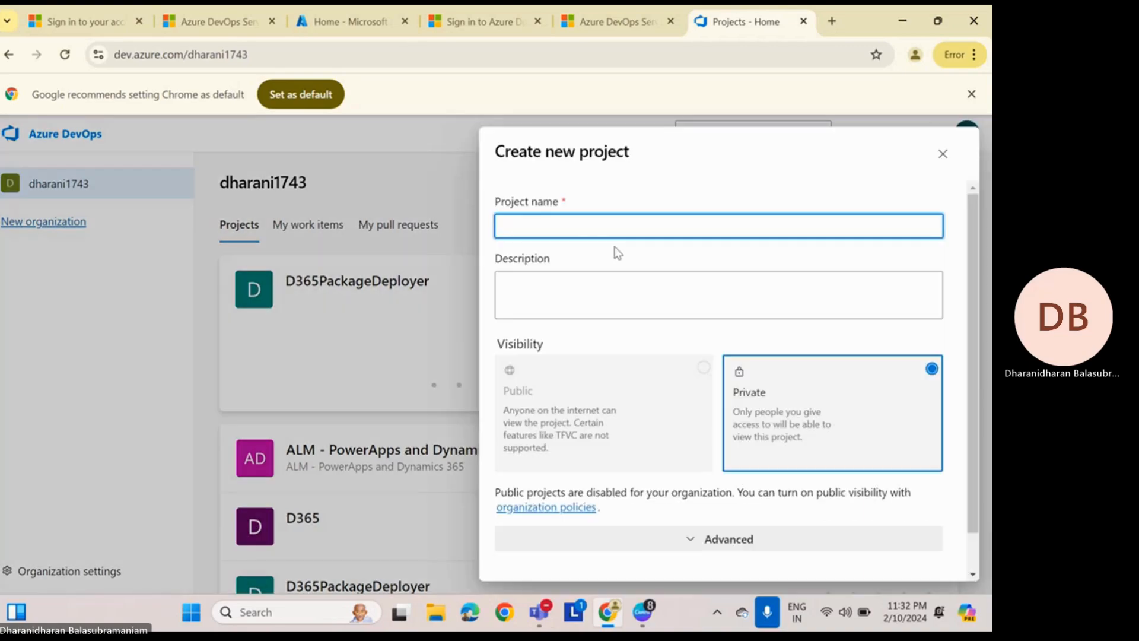
{"action": "type", "text": "alm"}
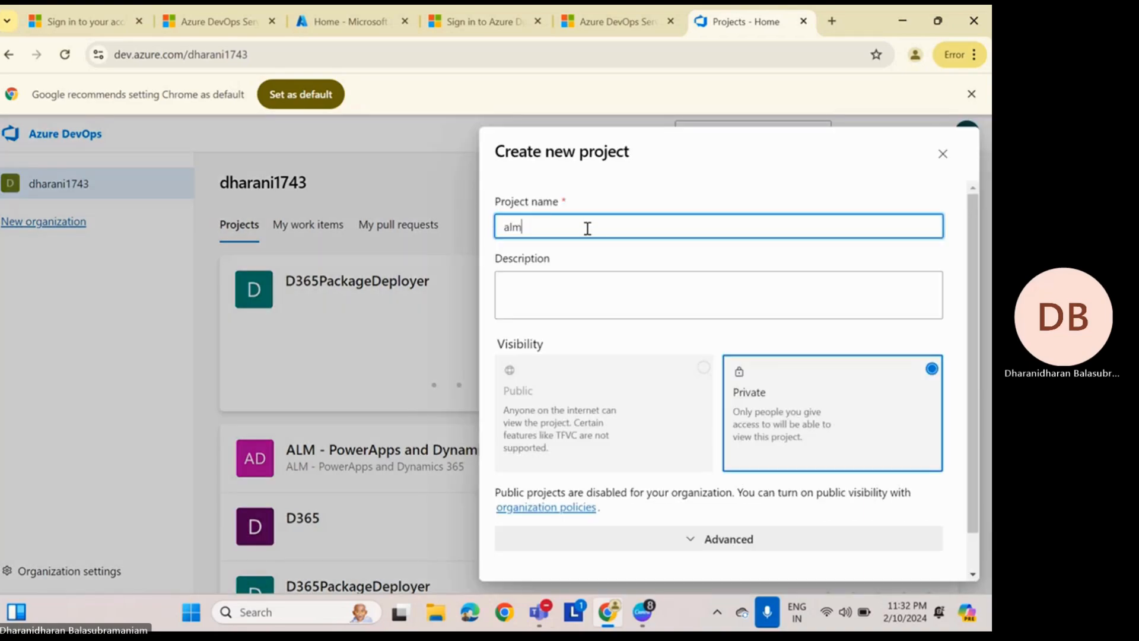
{"action": "key", "text": "BackSpace"}
{"action": "key", "text": "Caps_Lock"}
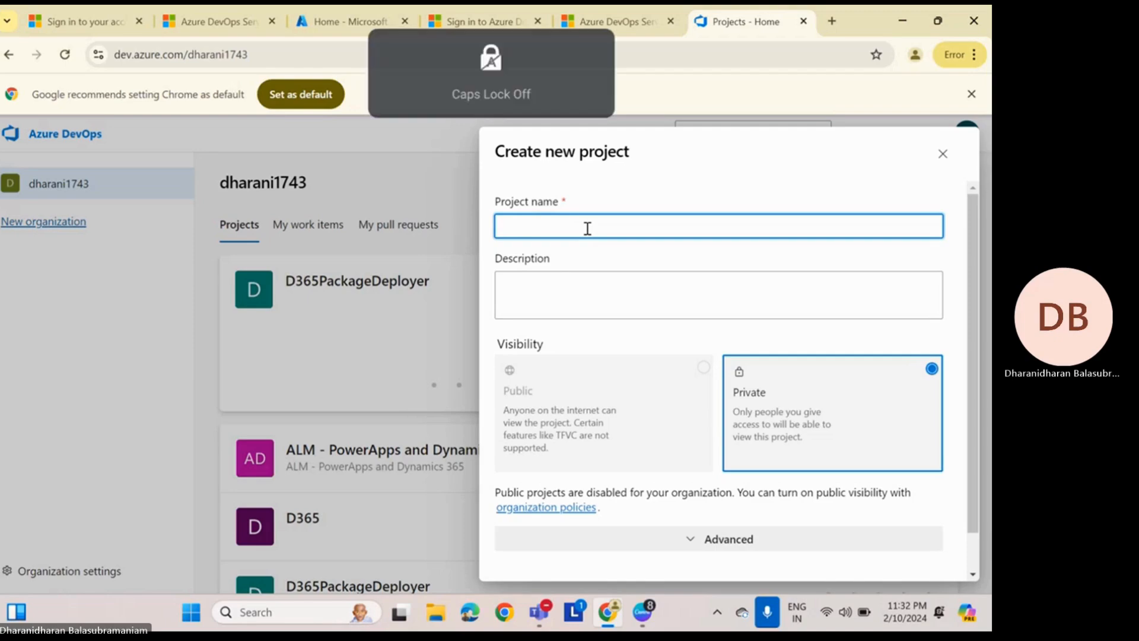
{"action": "type", "text": "ALM - Azure"}
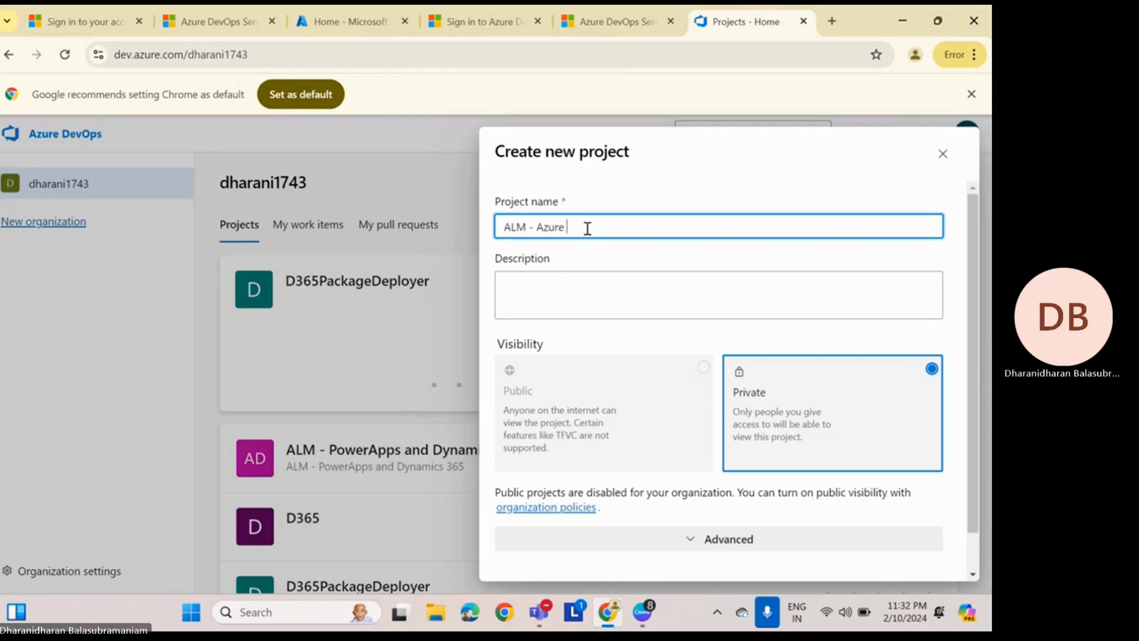
{"action": "type", "text": "DevOps for Power Platform"}
- Create the private project with Git version control and the Agile work item process
{"action": "scroll", "coordinate": [980, 397], "scroll_direction": "down", "scroll_amount": 2}
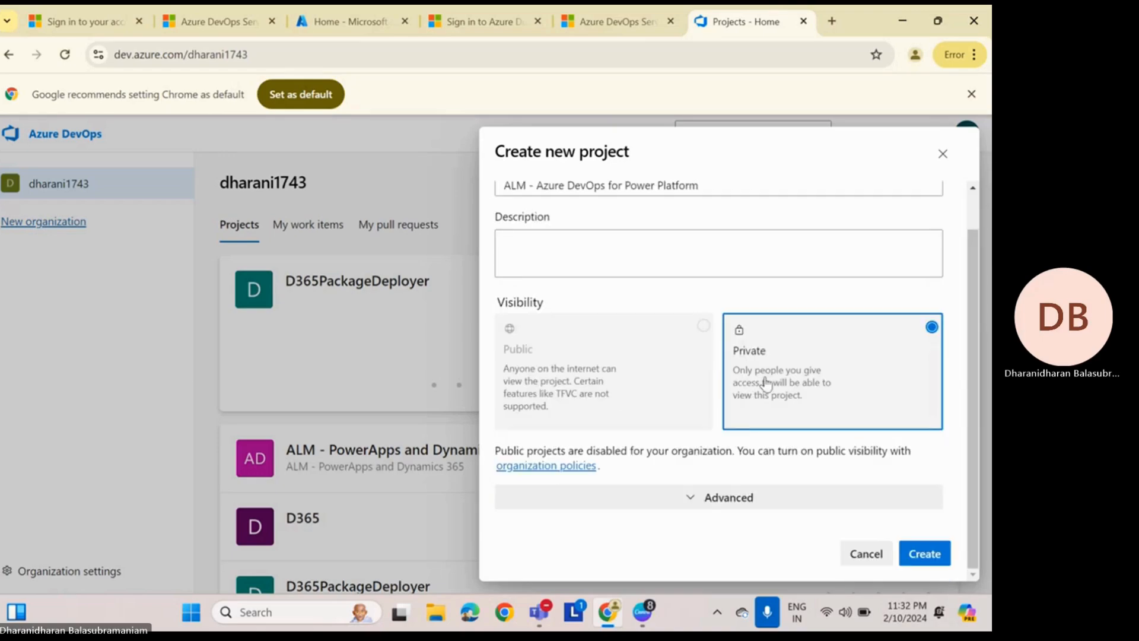
{"action": "left_click", "coordinate": [709, 497]}
{"action": "scroll", "coordinate": [972, 389], "scroll_direction": "down", "scroll_amount": 1}
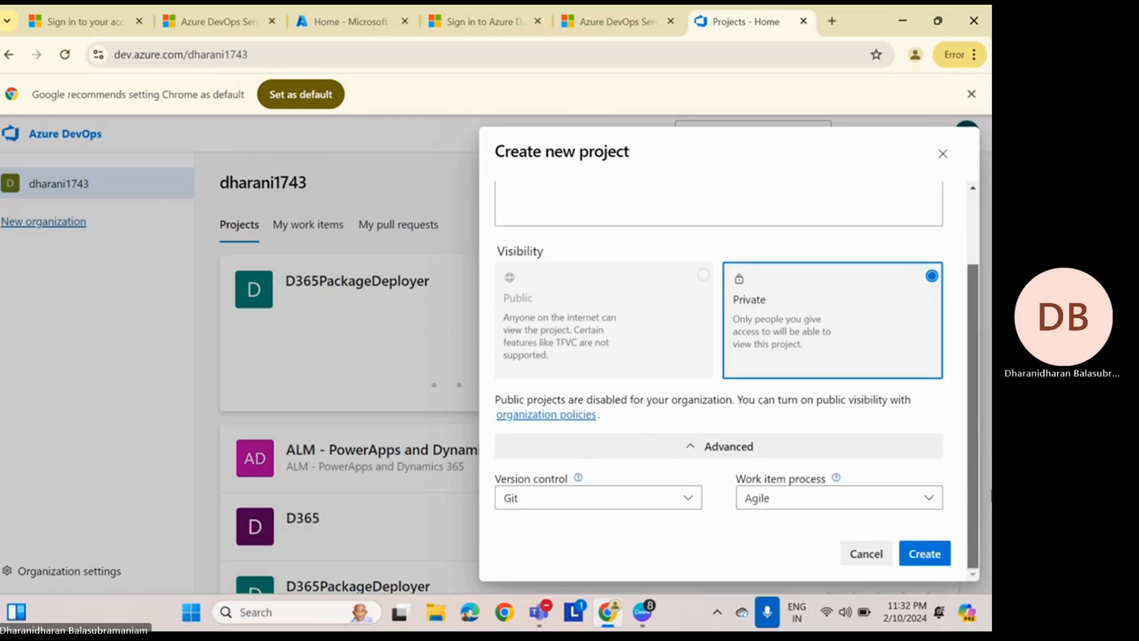
{"action": "left_click", "coordinate": [598, 504]}
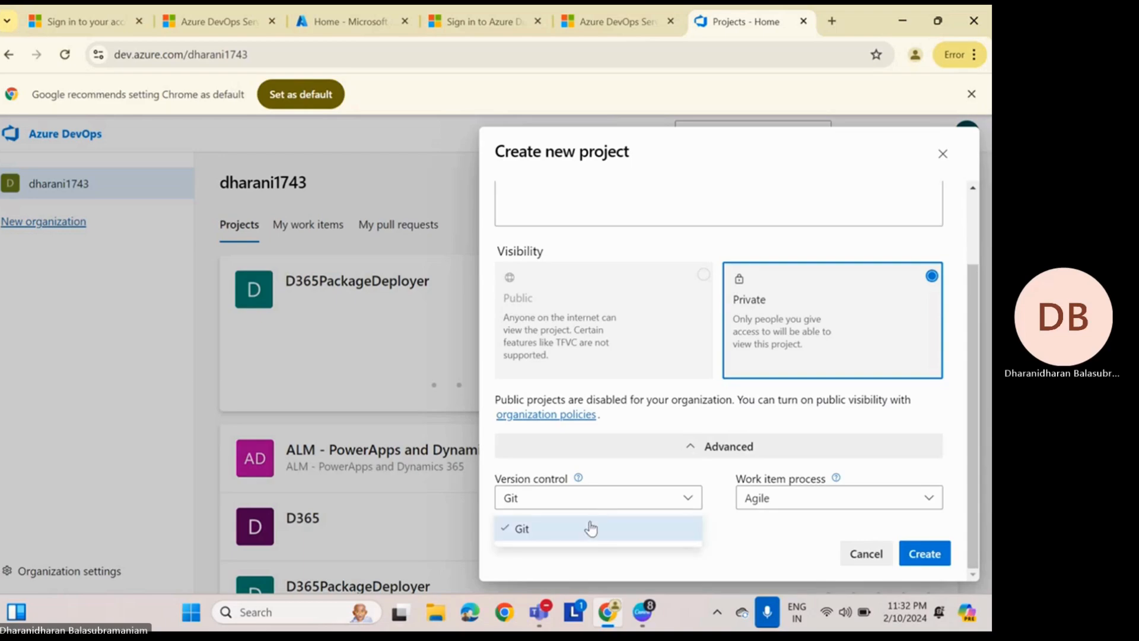
{"action": "left_click", "coordinate": [586, 527]}
{"action": "left_click", "coordinate": [778, 497]}
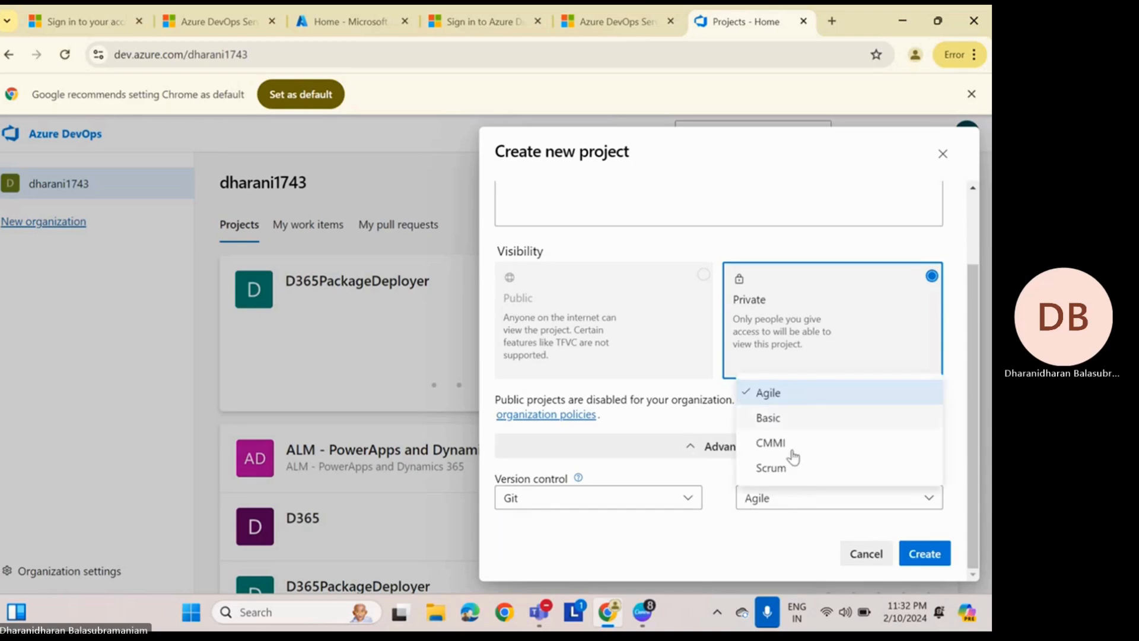
{"action": "left_click", "coordinate": [790, 394]}
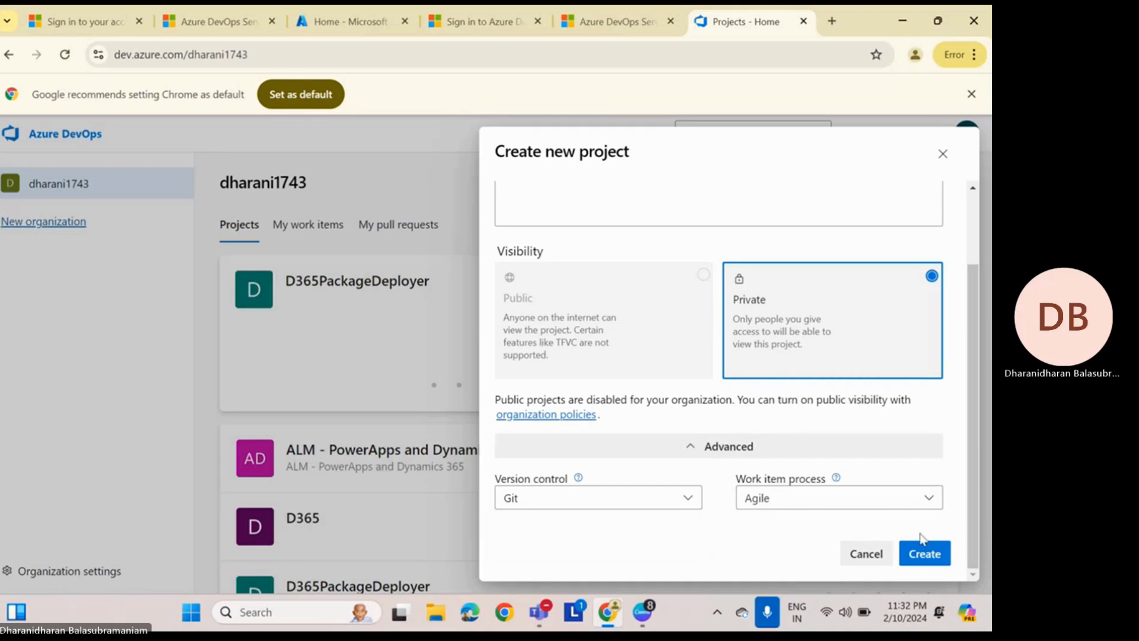
{"action": "left_click", "coordinate": [925, 553]}
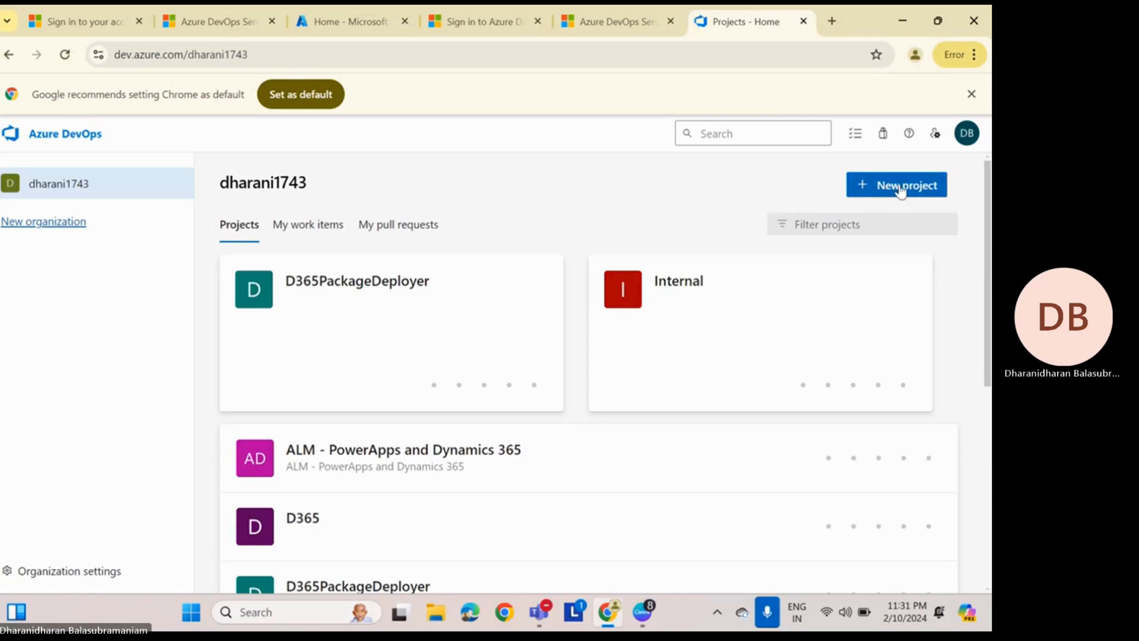
- Check which other directories are available to the account and close the list without switching
{"action": "left_click", "coordinate": [973, 133]}
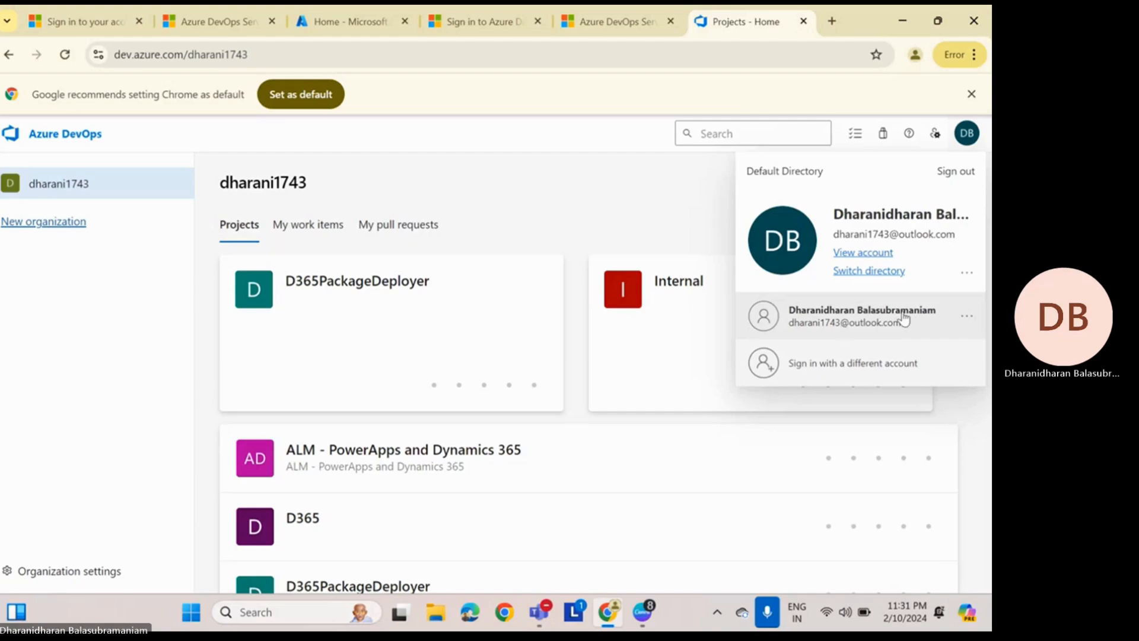
{"action": "left_click", "coordinate": [869, 271]}
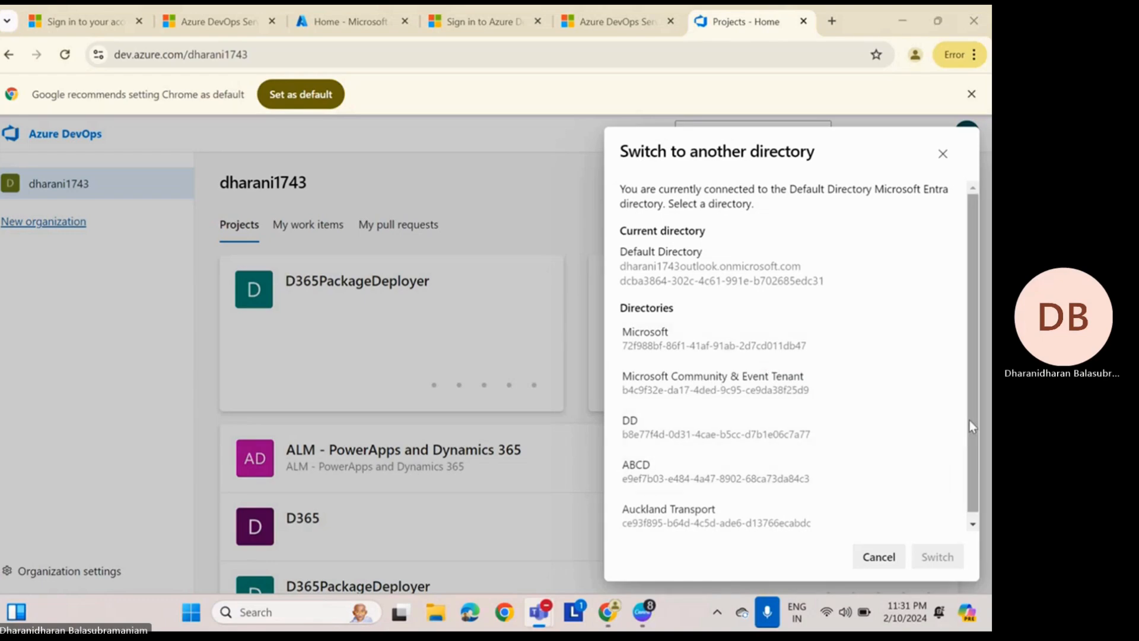
{"action": "left_click_drag", "start_coordinate": [969, 420], "coordinate": [955, 324]}
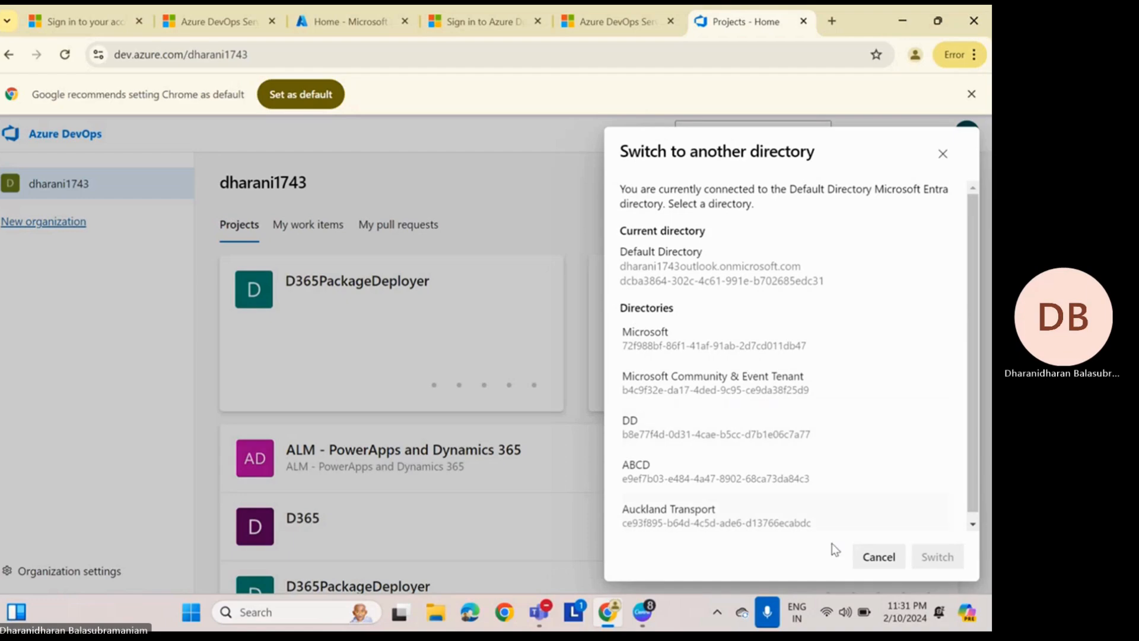
{"action": "left_click", "coordinate": [879, 558]}
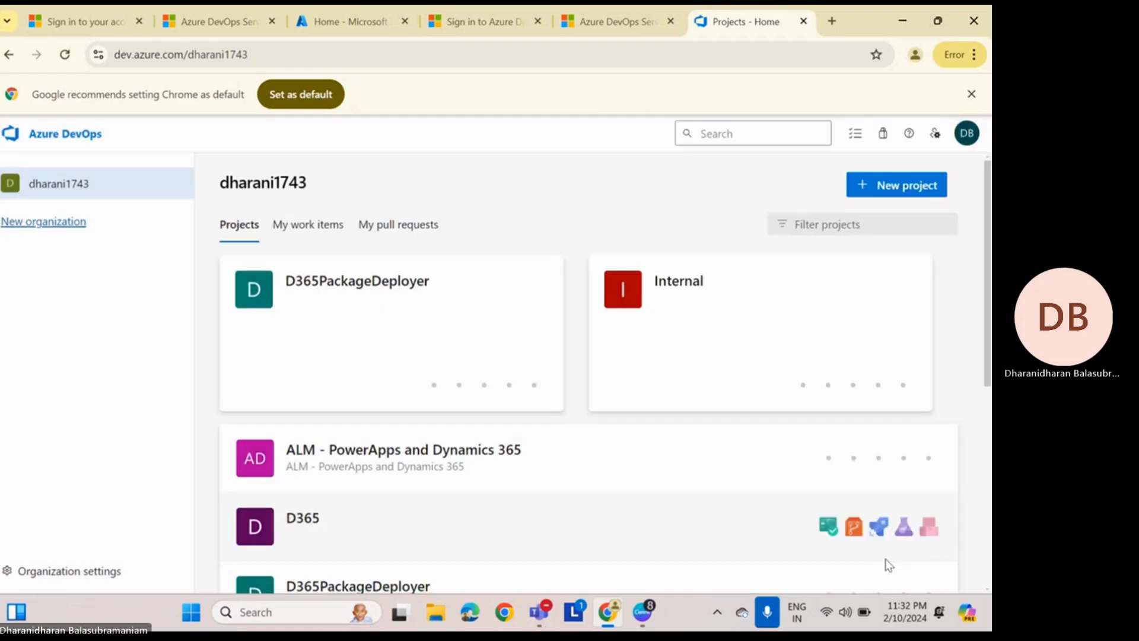
- Begin a new project in the organization and name it "ALM - Azure DevOps for Power Platform"
{"action": "left_click", "coordinate": [881, 188]}
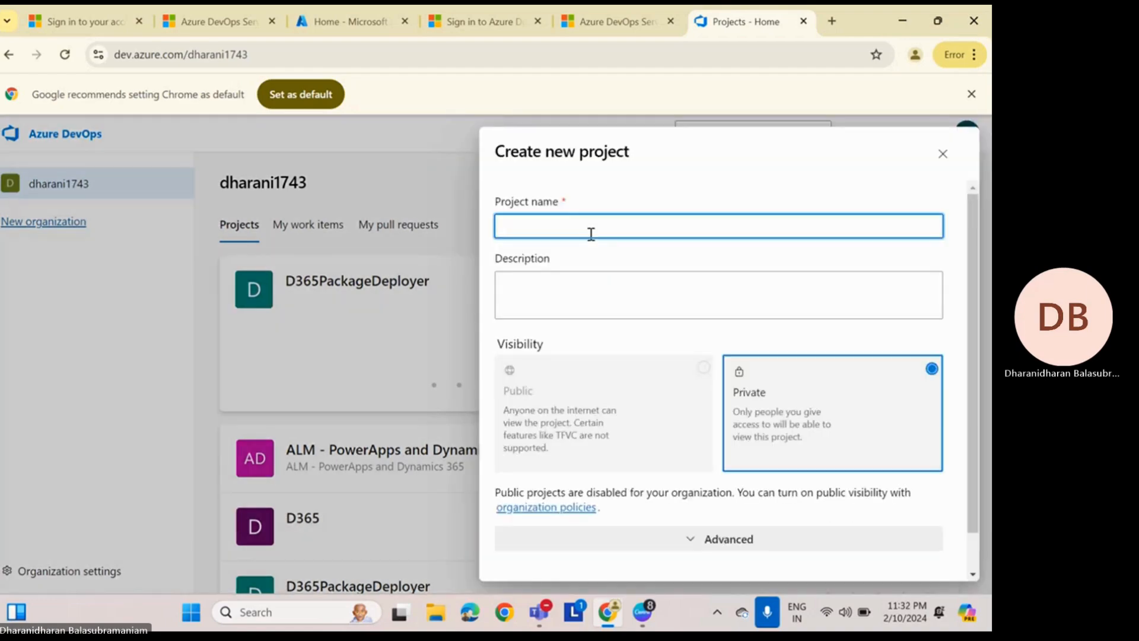
{"action": "type", "text": "alm"}
{"action": "key", "text": "BackSpace"}
{"action": "key", "text": "BackSpace"}
{"action": "key", "text": "BackSpace"}
{"action": "key", "text": "Caps_Lock"}
{"action": "type", "text": "A"}
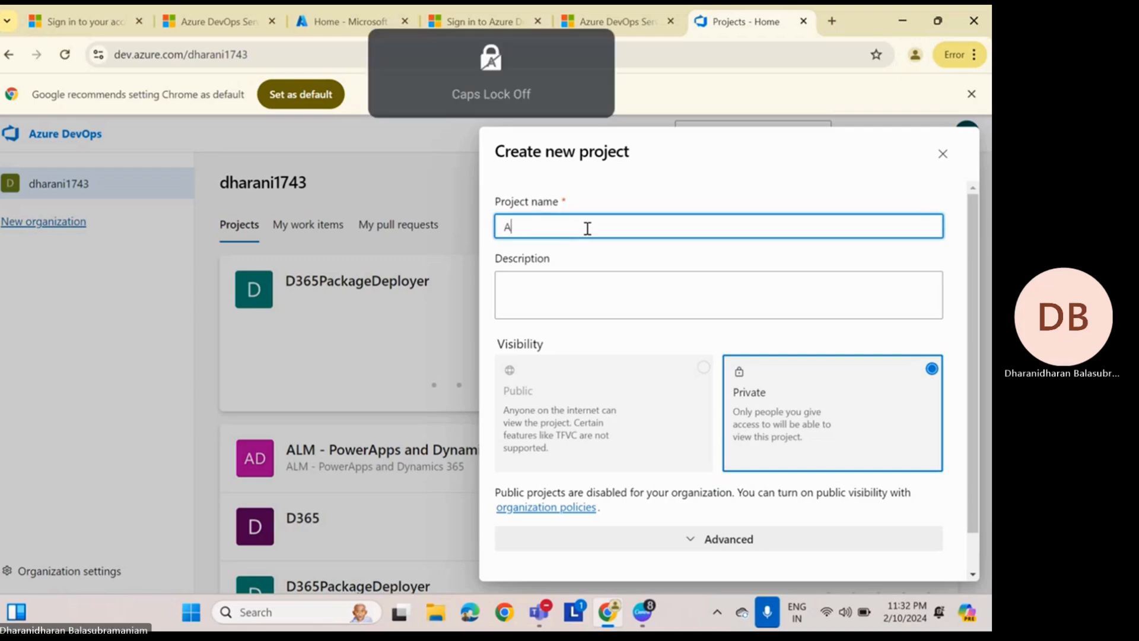
{"action": "type", "text": "LM - A"}
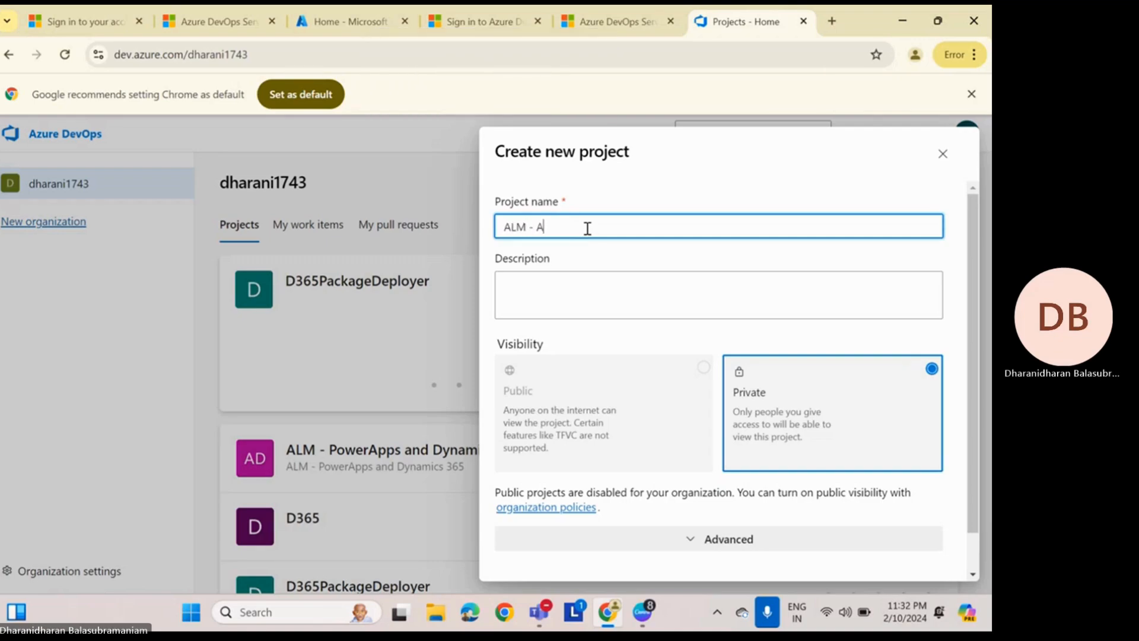
{"action": "type", "text": "zure DevOps for Power Platform"}
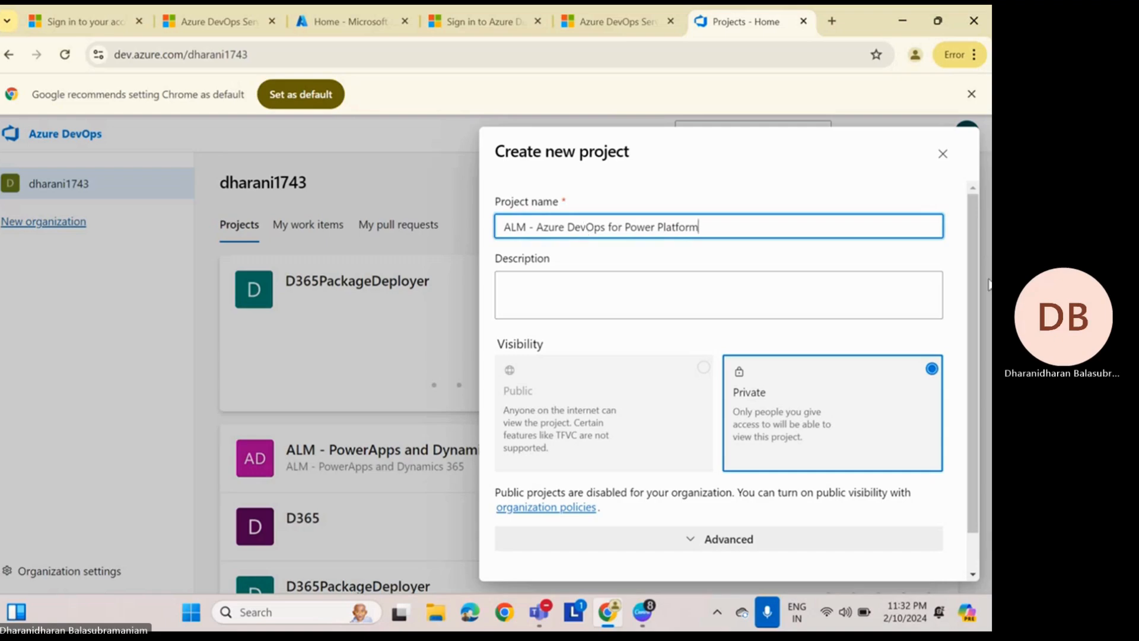
- Choose Git version control and the Agile work item process in the project's advanced options, and create the project
{"action": "left_click_drag", "start_coordinate": [977, 298], "coordinate": [981, 399]}
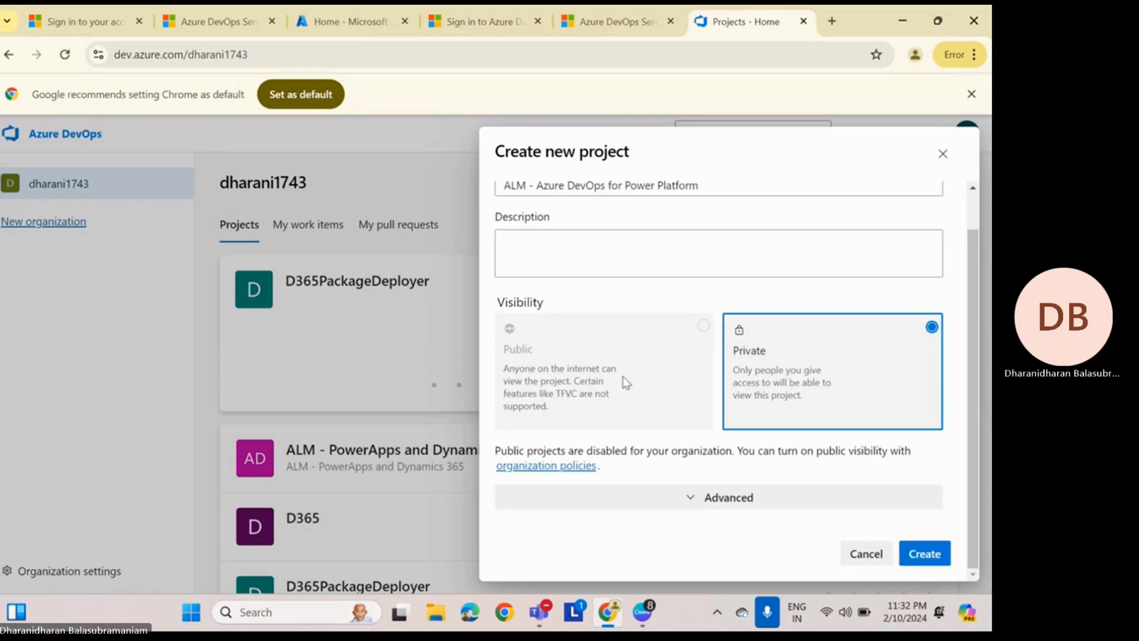
{"action": "left_click", "coordinate": [711, 500]}
{"action": "left_click_drag", "start_coordinate": [968, 381], "coordinate": [981, 420]}
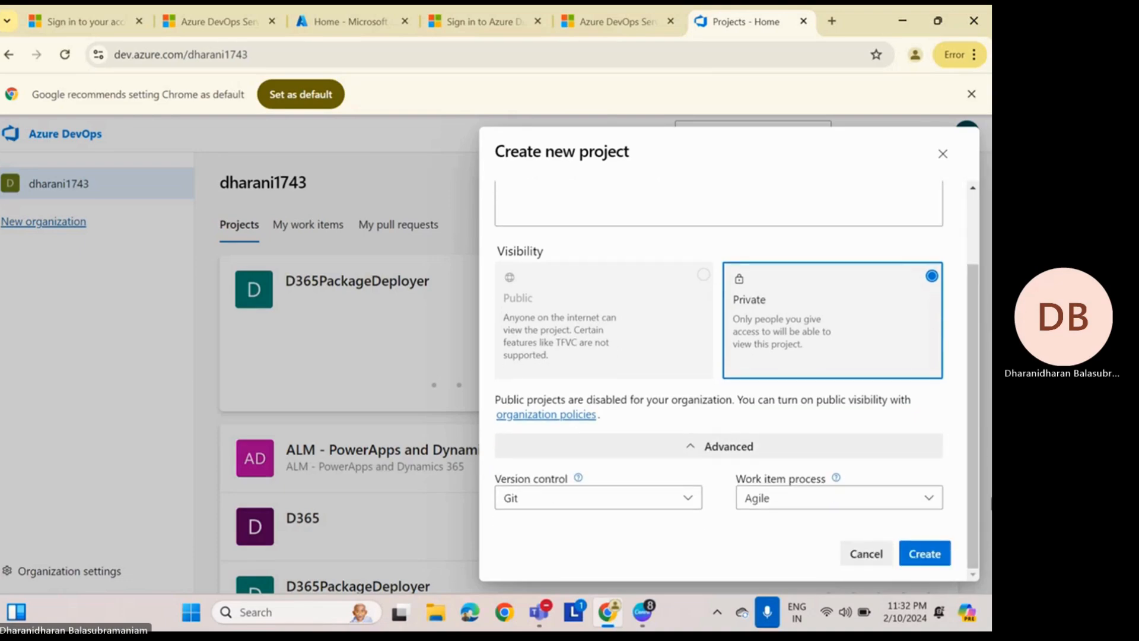
{"action": "left_click", "coordinate": [598, 504]}
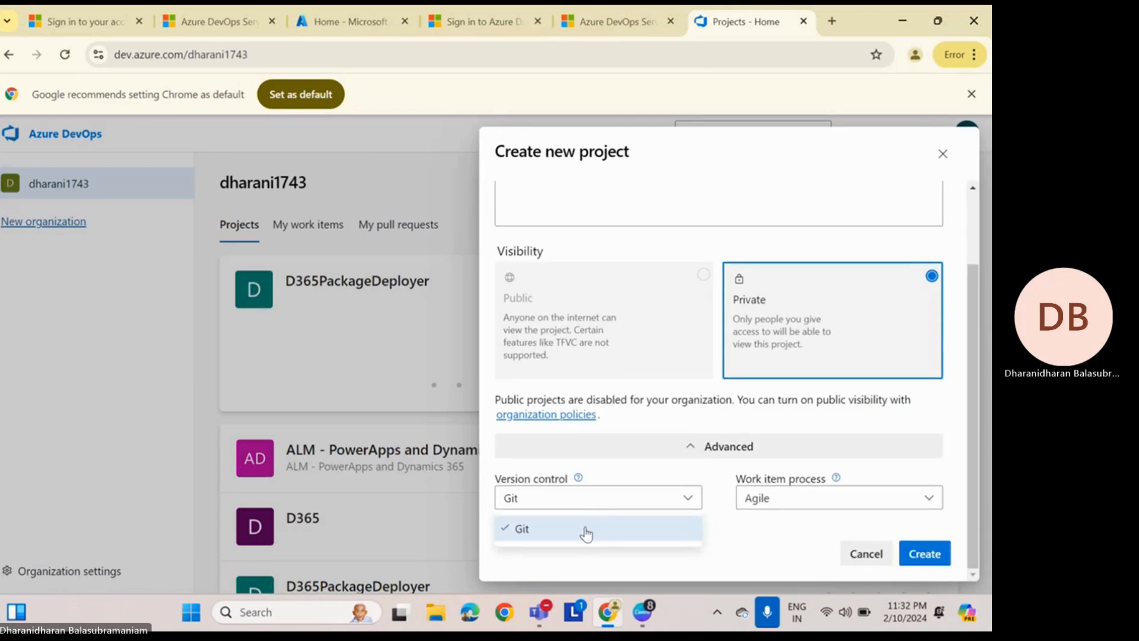
{"action": "left_click", "coordinate": [587, 530]}
{"action": "left_click", "coordinate": [776, 501]}
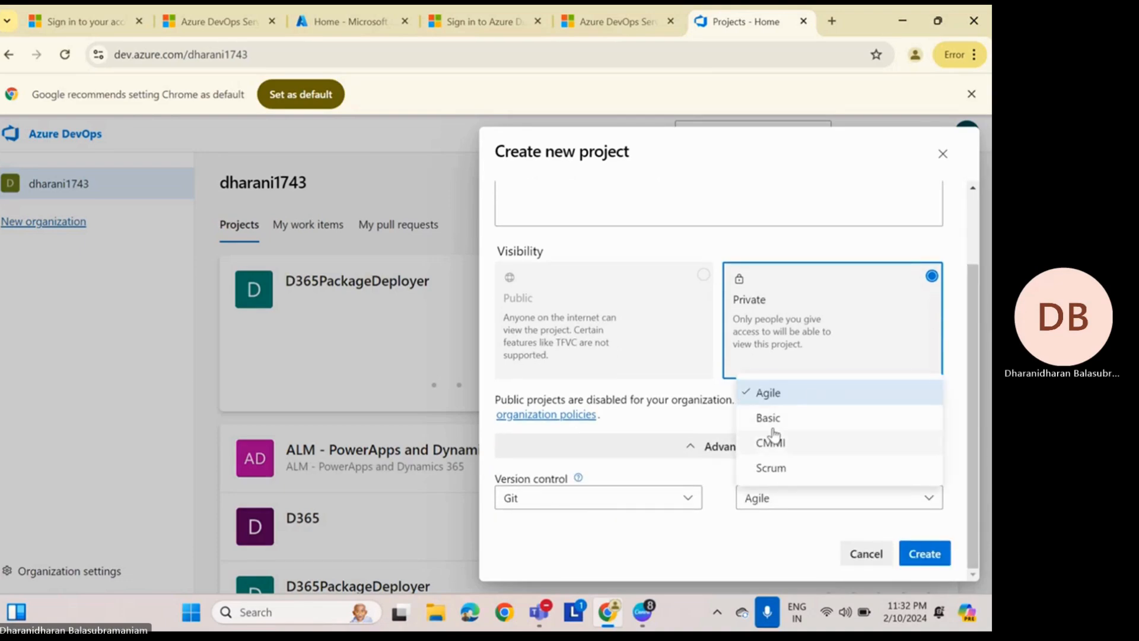
{"action": "left_click", "coordinate": [790, 394]}
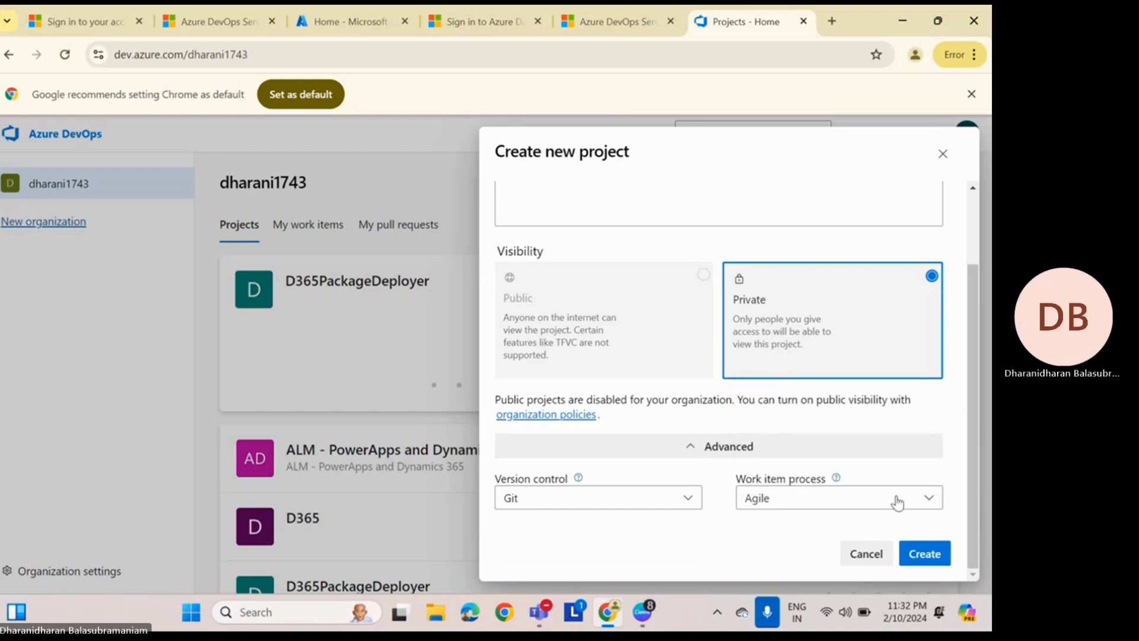
{"action": "left_click", "coordinate": [926, 552]}
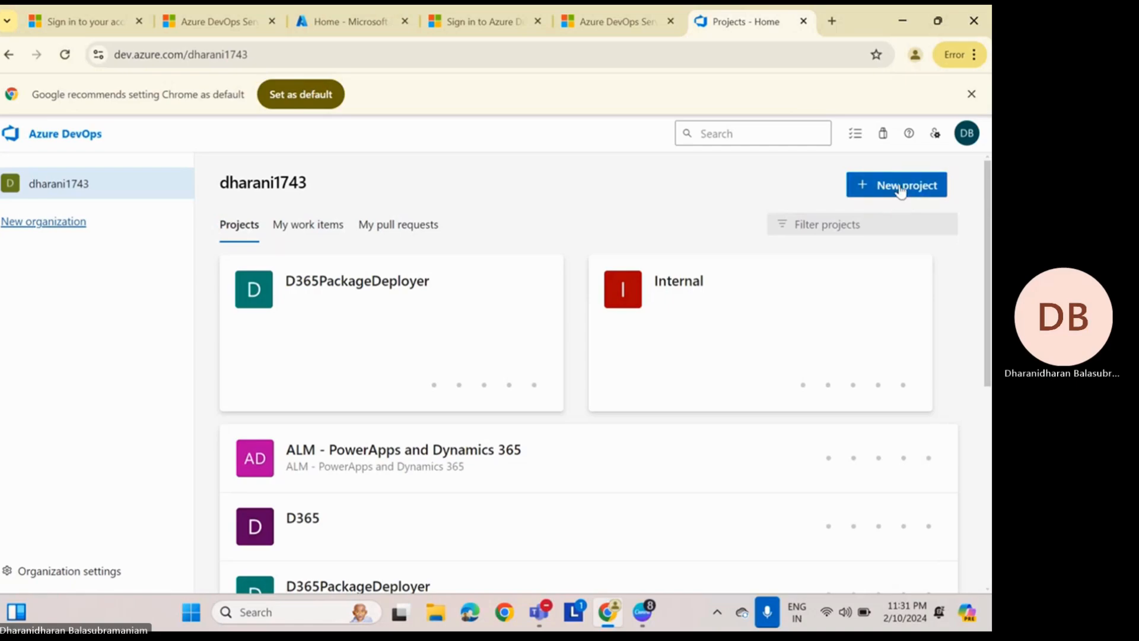
- Open the list of directories available to the signed-in account
{"action": "left_click", "coordinate": [967, 132]}
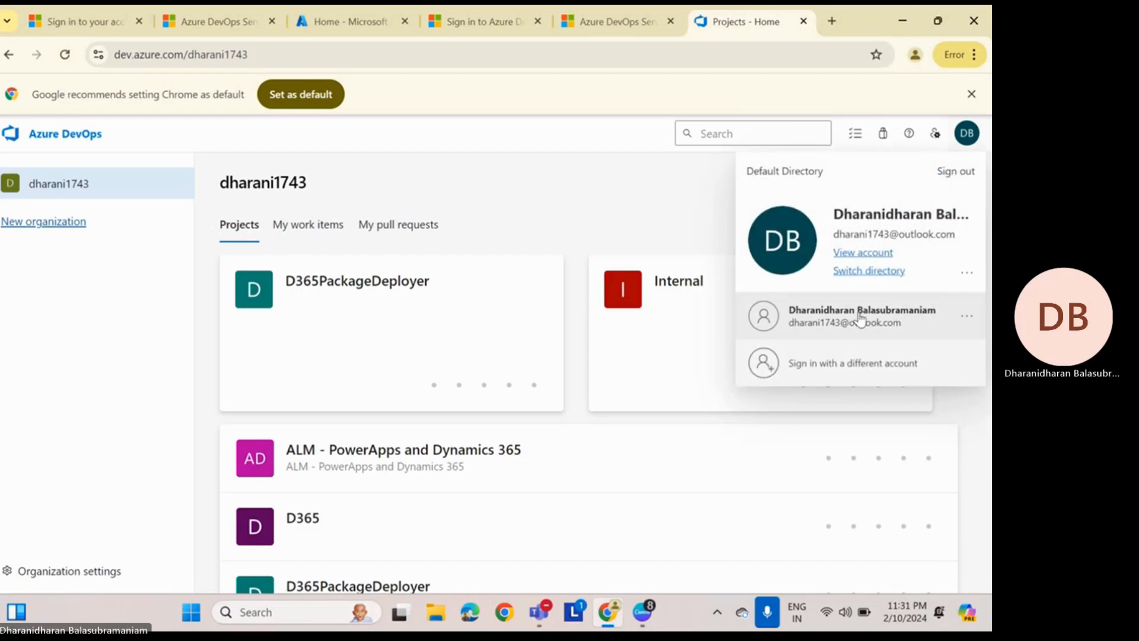
{"action": "left_click", "coordinate": [868, 270]}
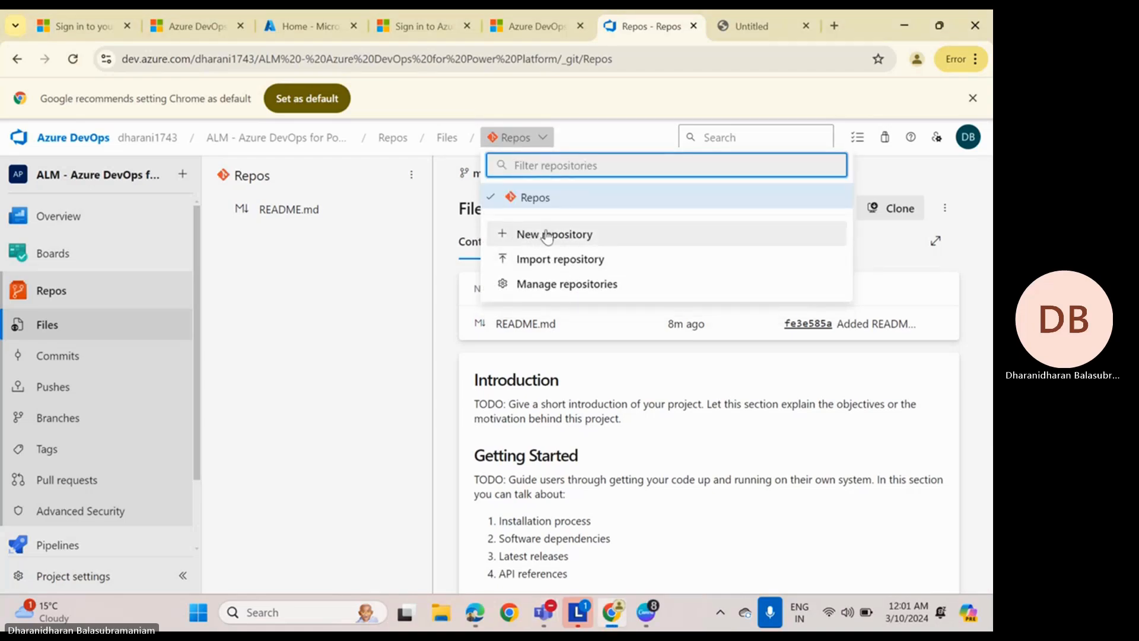
- Create a new Git repository named "Azure DevOps - ALM for Power Platform" with a README
{"action": "left_click", "coordinate": [543, 235]}
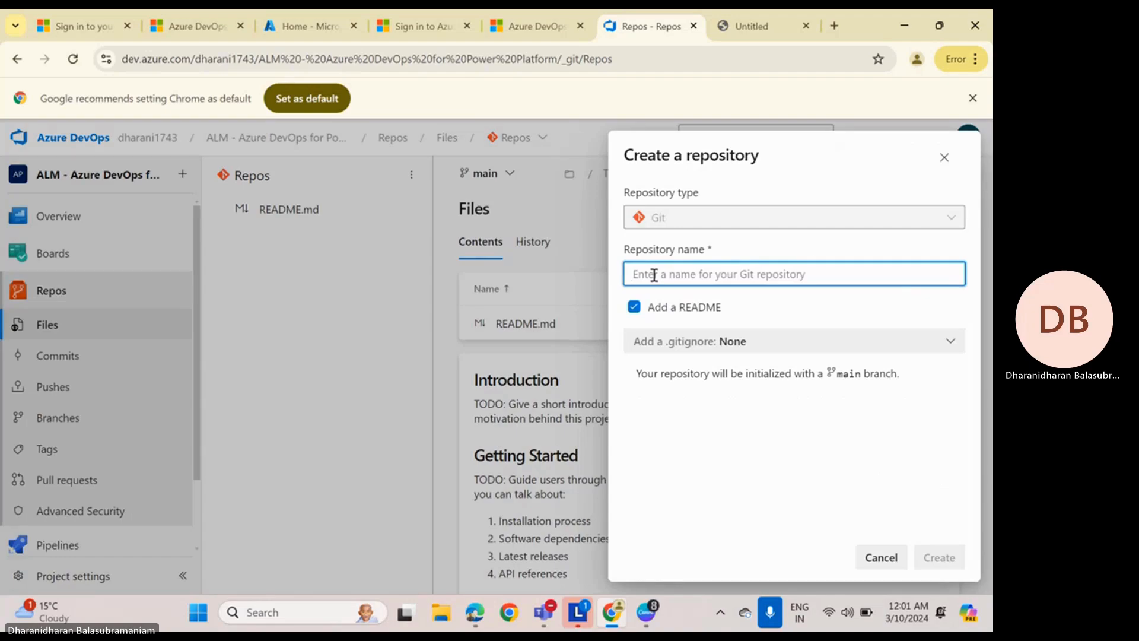
{"action": "type", "text": "ALM"}
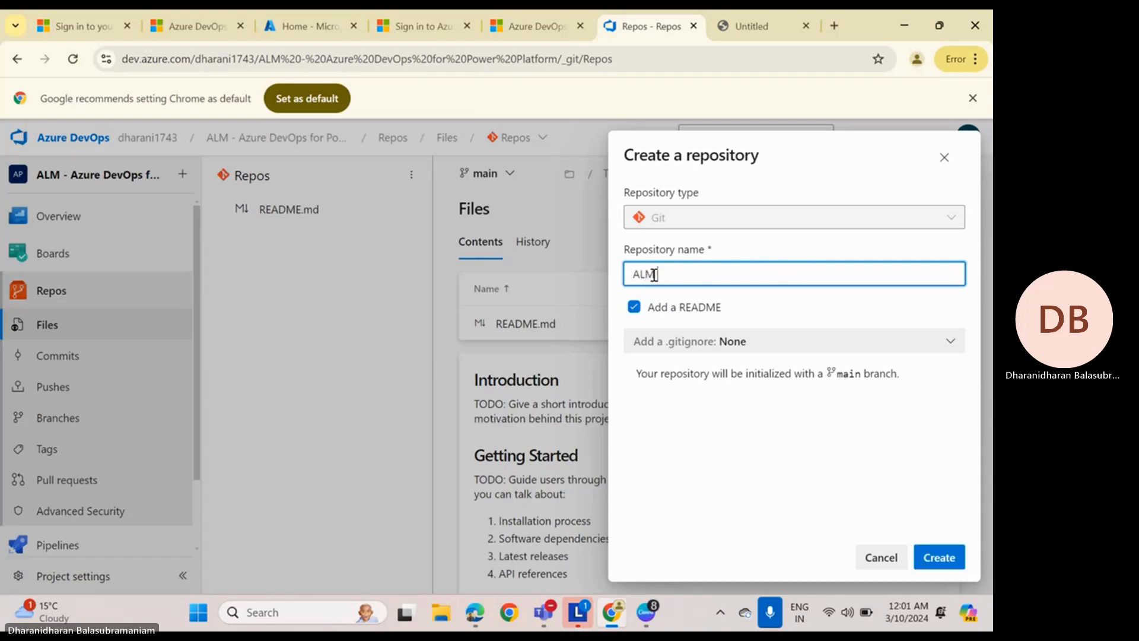
{"action": "key", "text": "BackSpace"}
{"action": "type", "text": "zure DevOps - ALM for Po"}
{"action": "type", "text": "wer Platfor"}
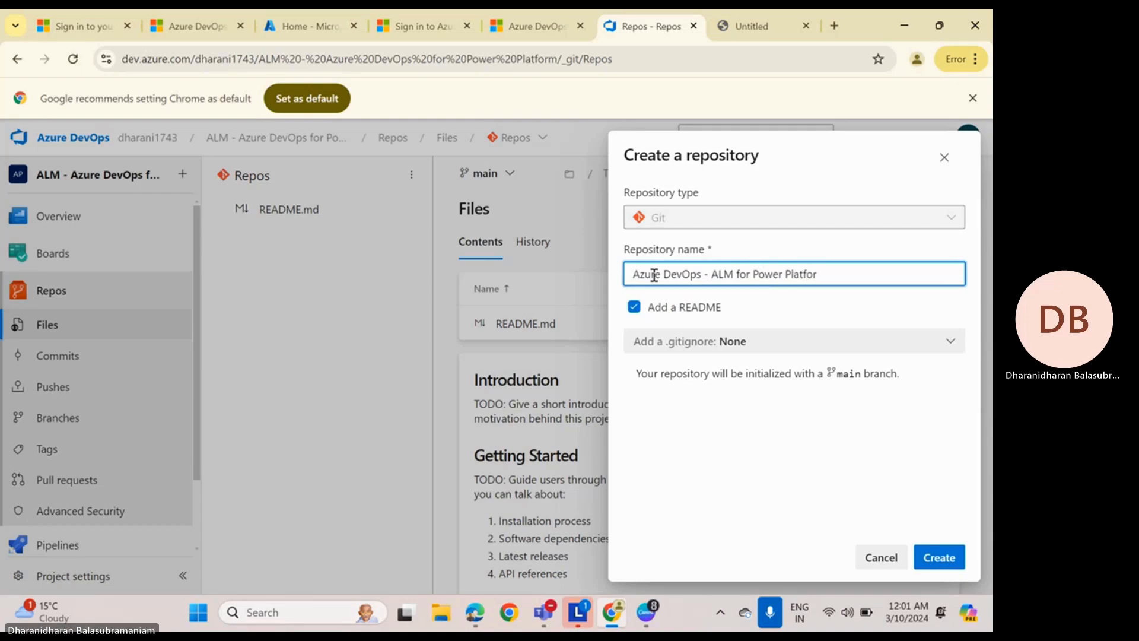
{"action": "type", "text": "m"}
{"action": "left_click", "coordinate": [941, 555]}
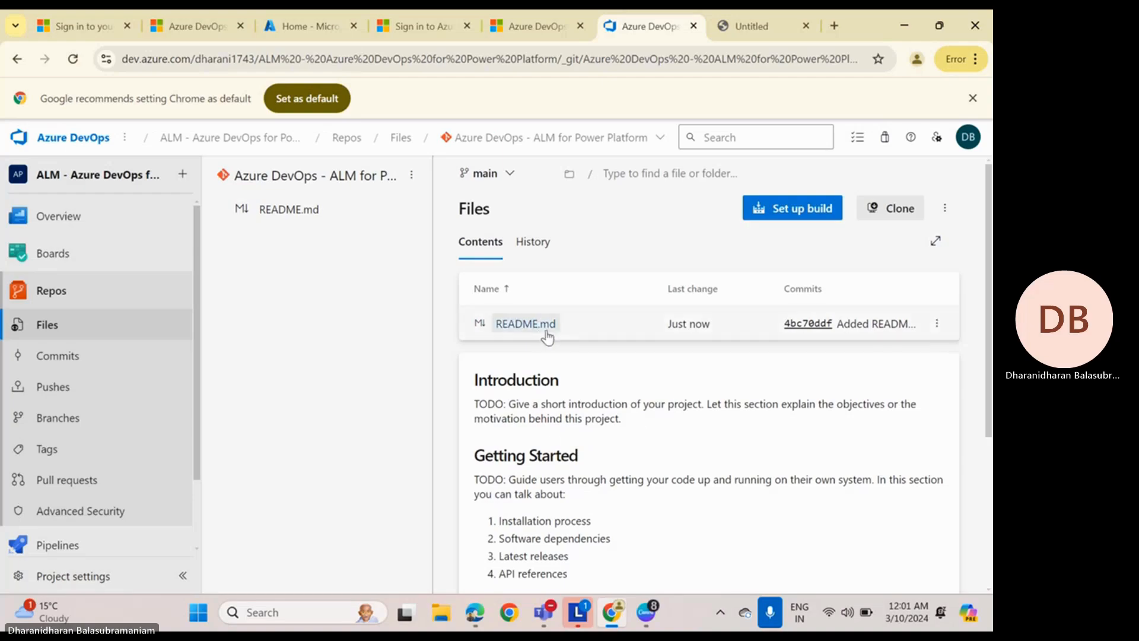
{"action": "mouse_move", "coordinate": [936, 341]}
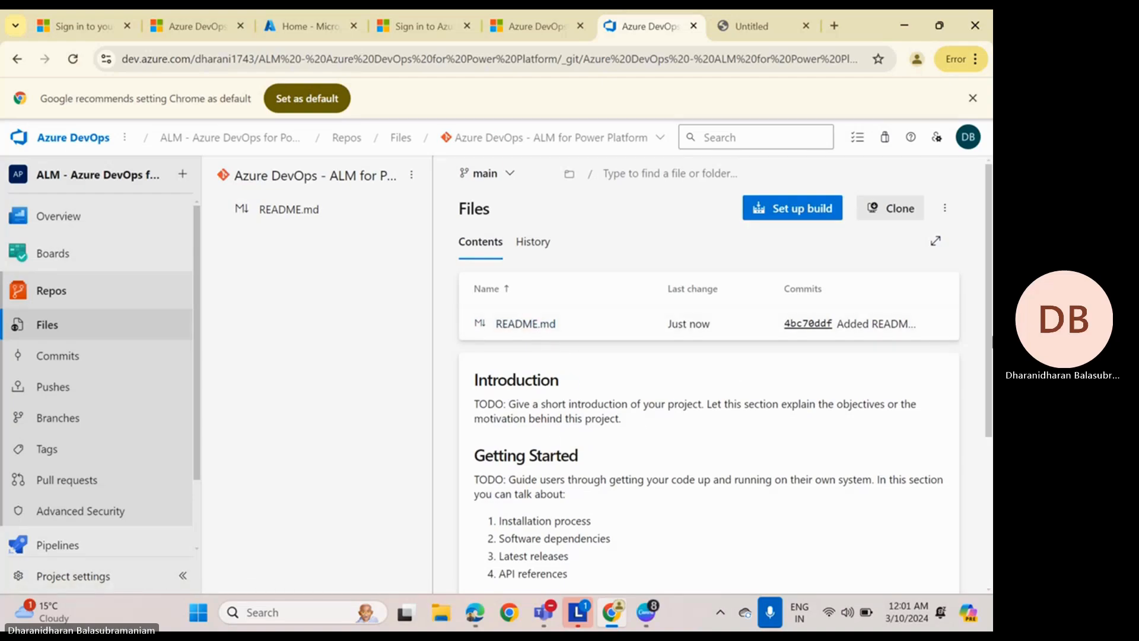
{"action": "left_click_drag", "start_coordinate": [988, 353], "coordinate": [988, 524]}
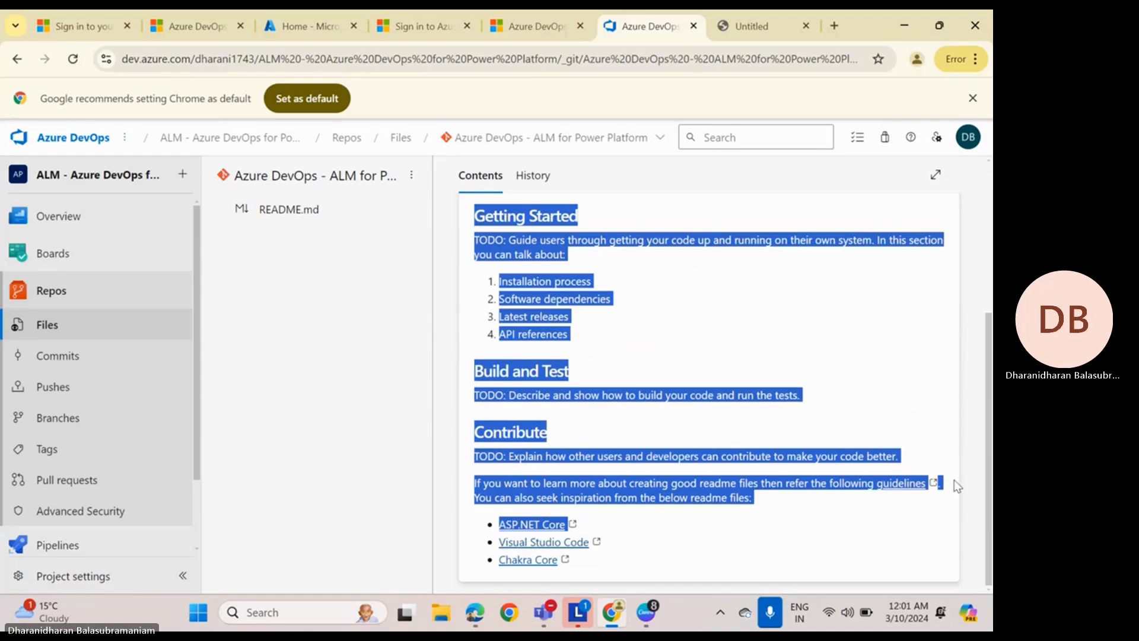
{"action": "left_click", "coordinate": [861, 375]}
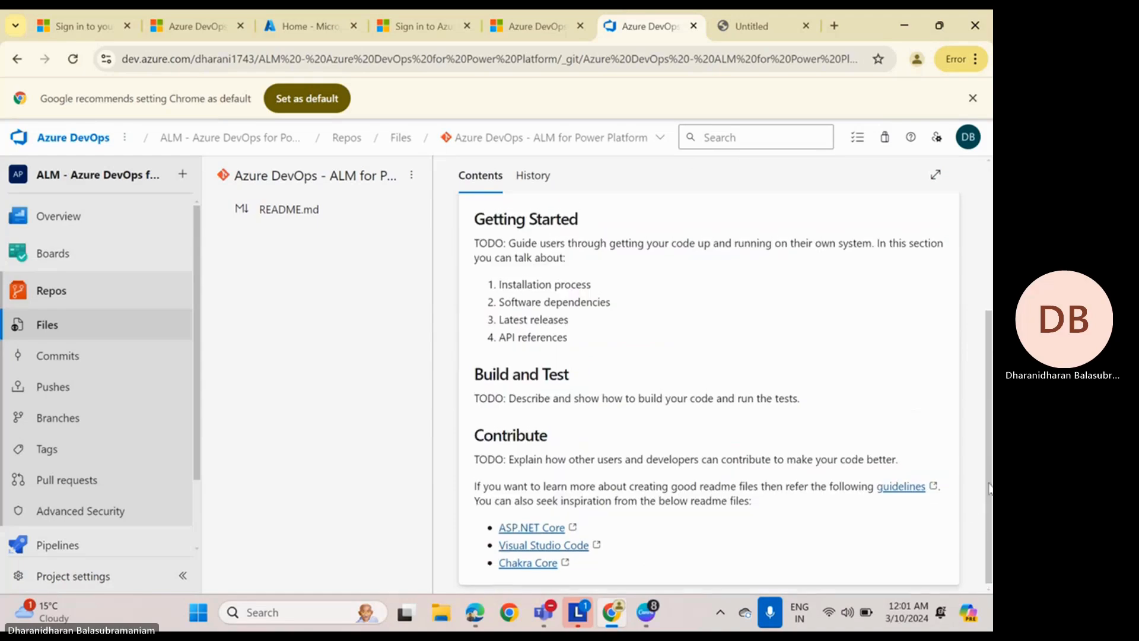
{"action": "left_click_drag", "start_coordinate": [987, 506], "coordinate": [990, 323]}
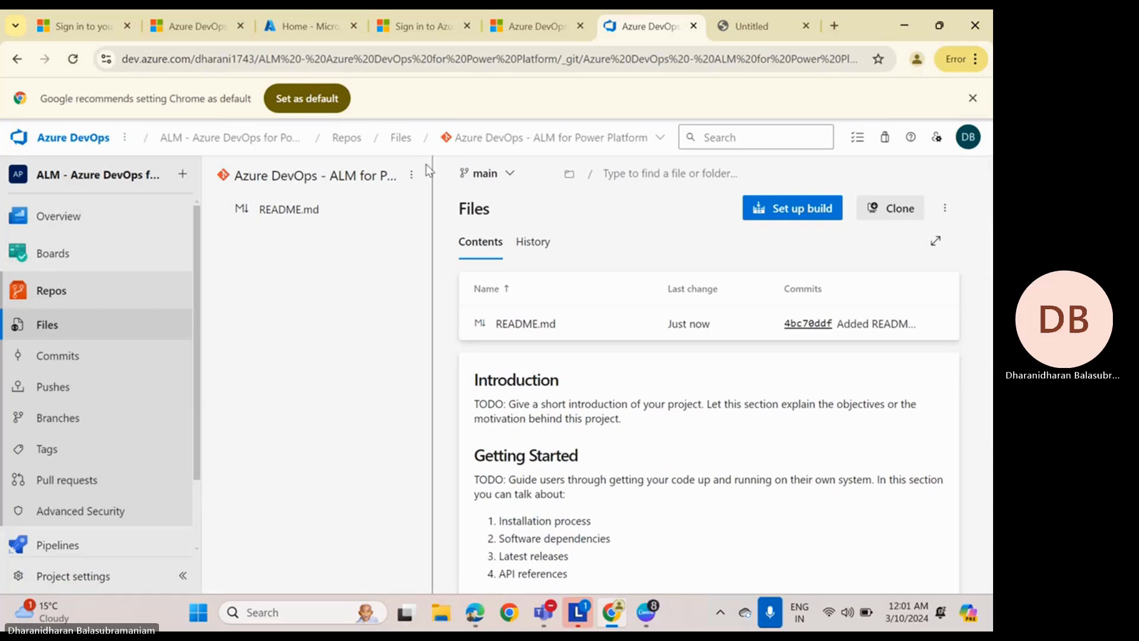
- Create a folder named "Solutions" at the repository root with a placeholder file named "Readme.txt"
{"action": "left_click", "coordinate": [411, 175]}
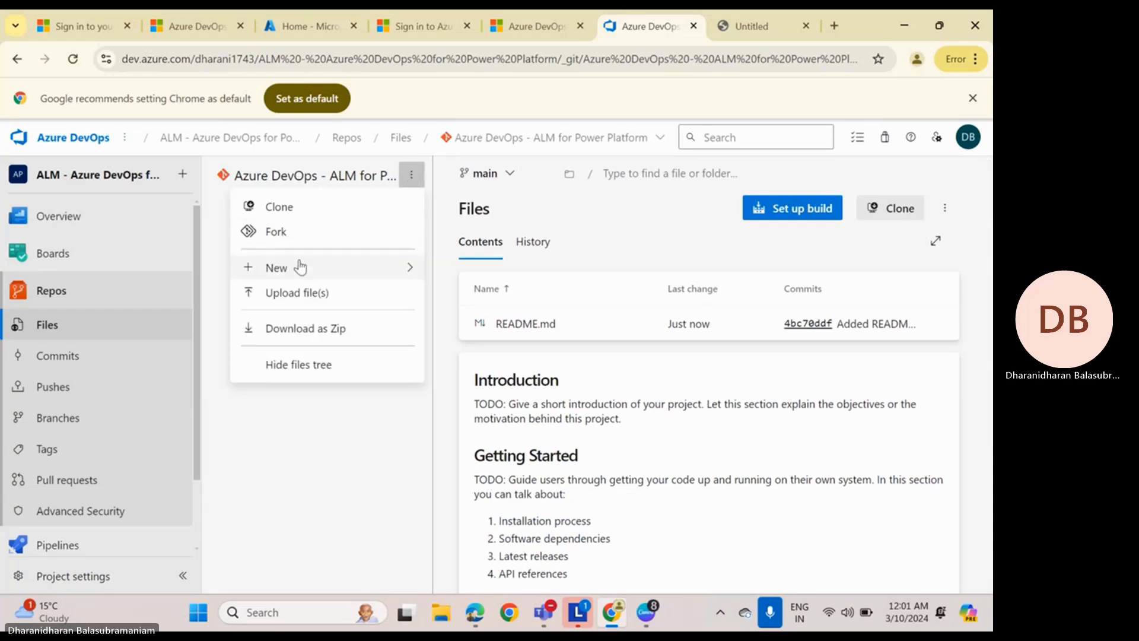
{"action": "mouse_move", "coordinate": [300, 278]}
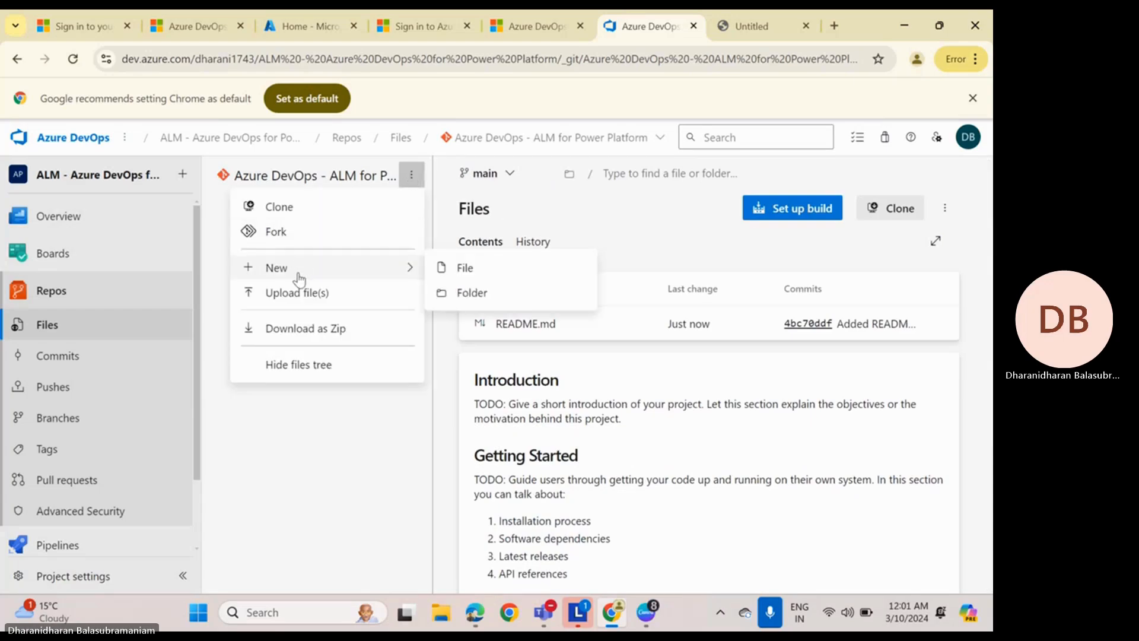
{"action": "left_click", "coordinate": [454, 294]}
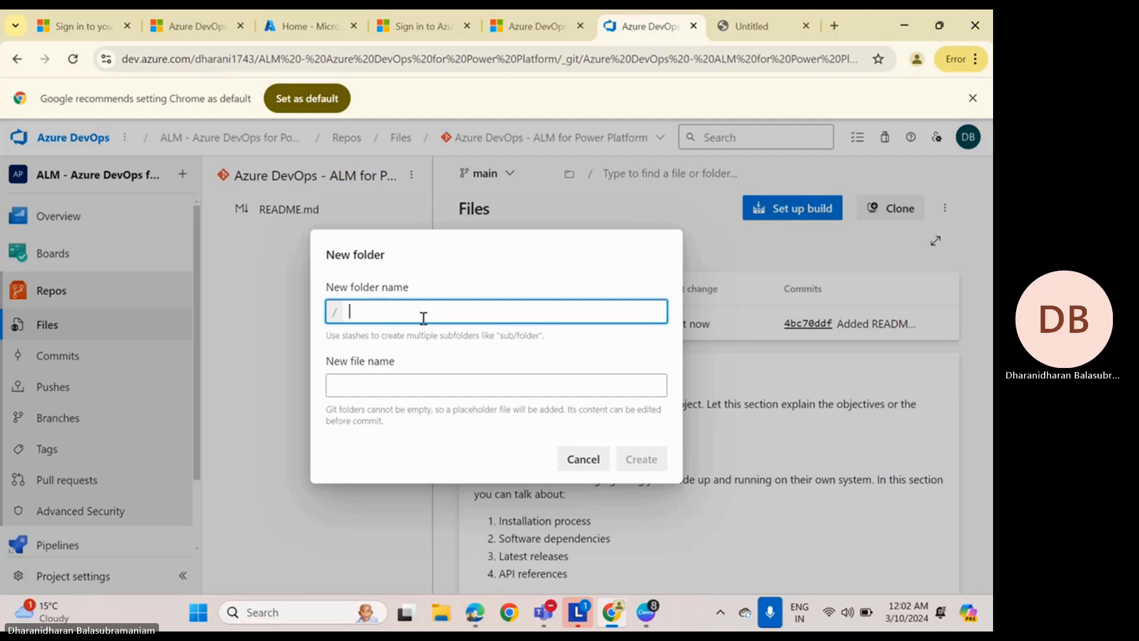
{"action": "type", "text": "Managed Solutions"}
{"action": "double_click", "coordinate": [382, 314]}
{"action": "key", "text": "BackSpace"}
{"action": "left_click", "coordinate": [364, 386]}
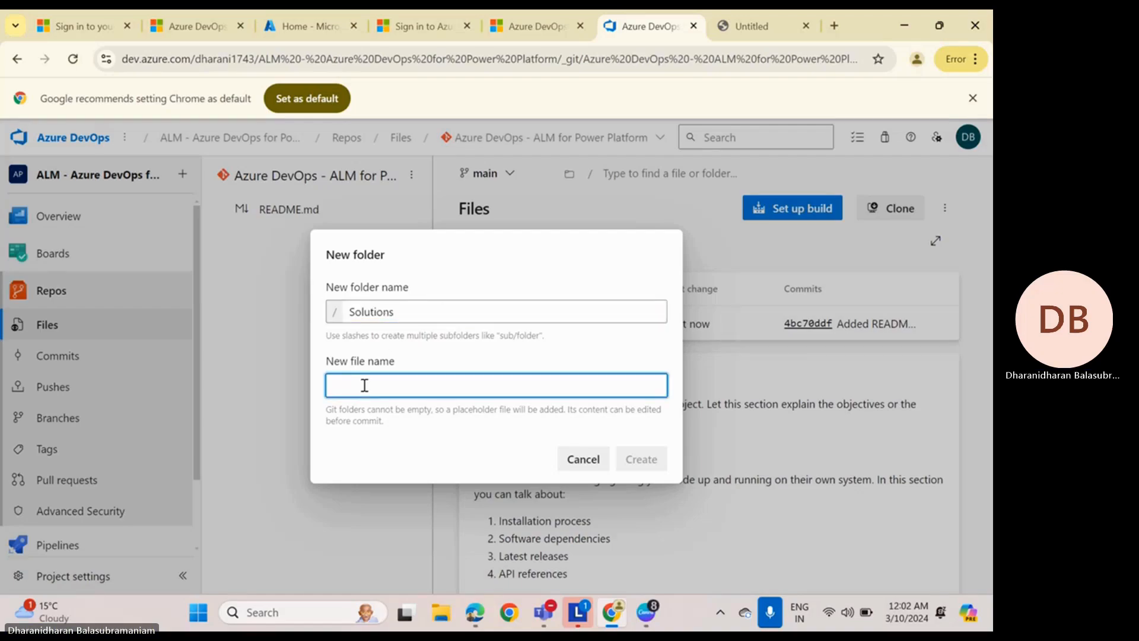
{"action": "type", "text": "Readme."}
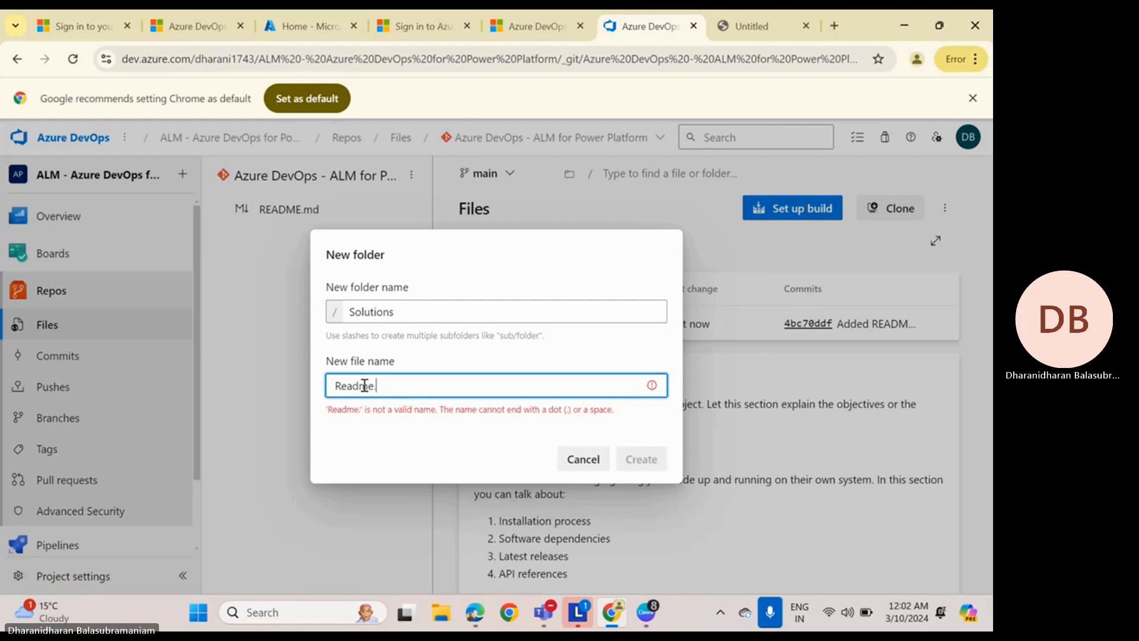
{"action": "type", "text": "txt"}
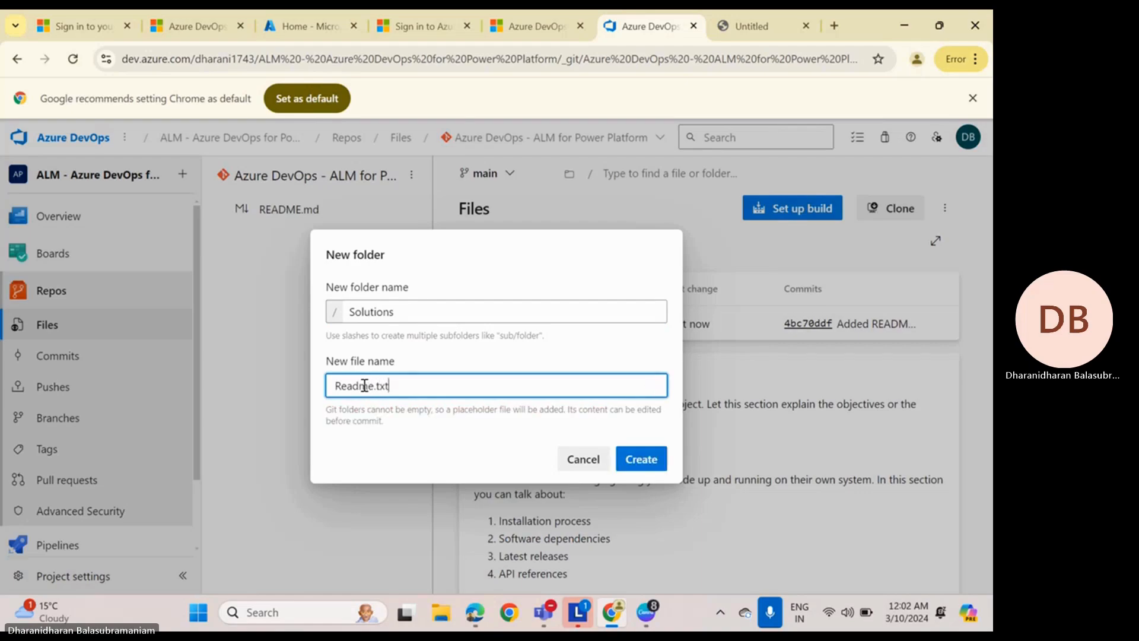
{"action": "left_click", "coordinate": [650, 462]}
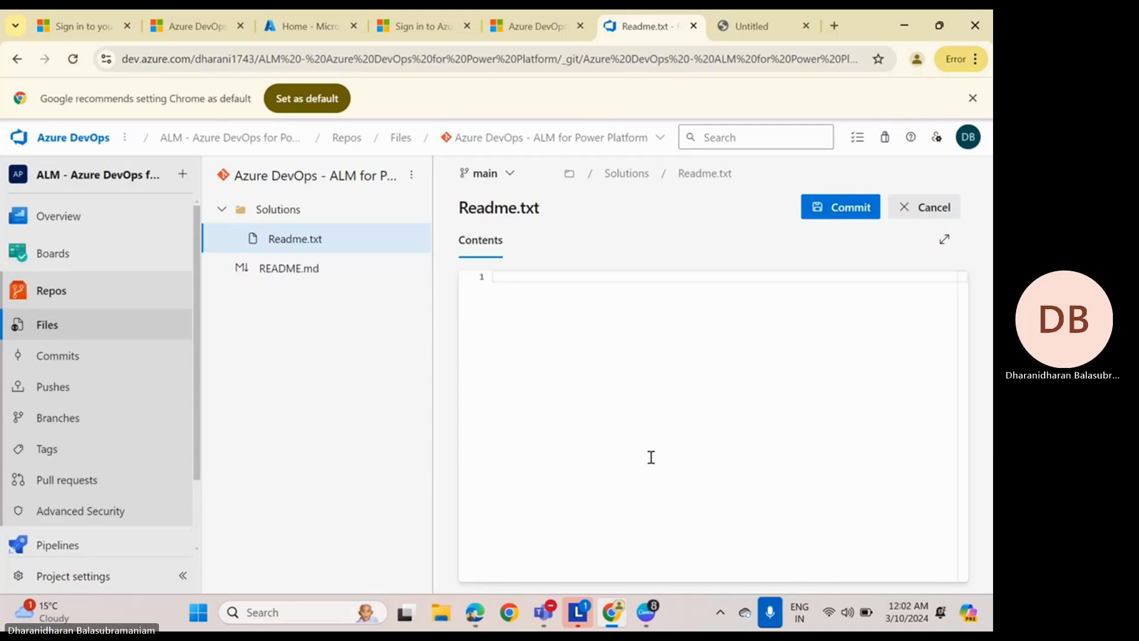
- Write "Created by" and the author's first name in the Solutions folder's Readme.txt and commit it to the main branch
{"action": "type", "text": "Created "}
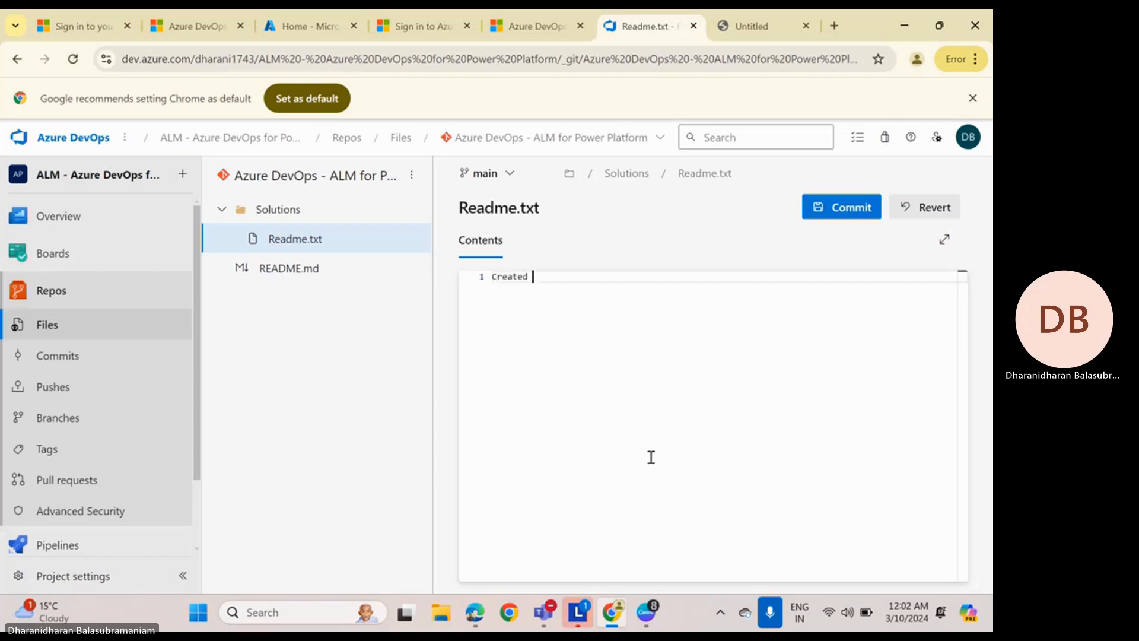
{"action": "type", "text": "by Dharani"}
{"action": "left_click", "coordinate": [817, 216]}
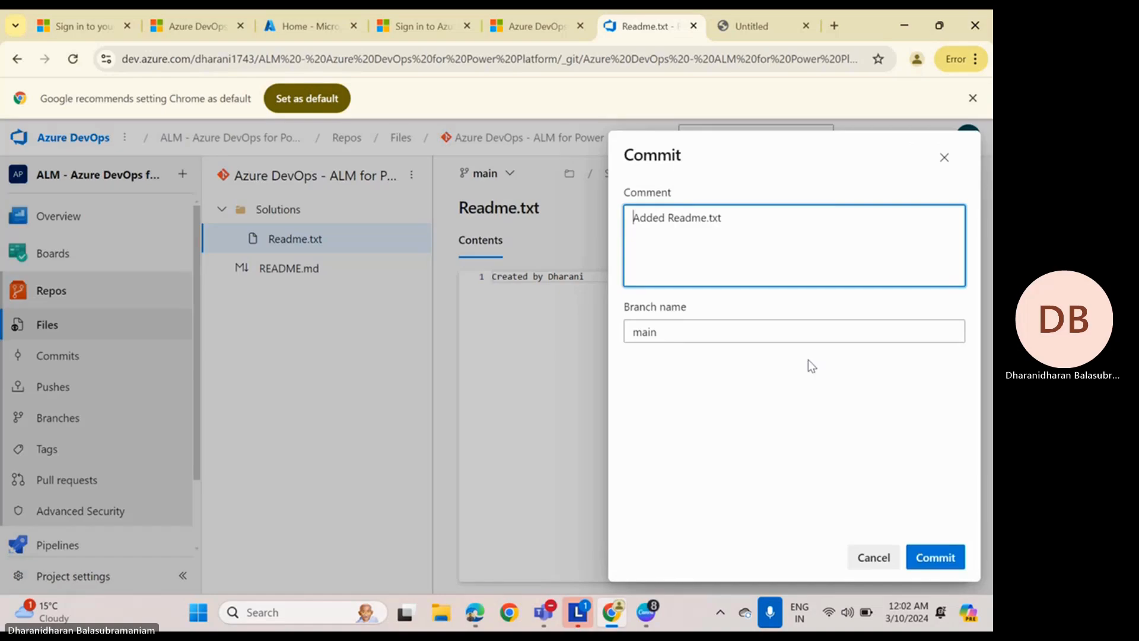
{"action": "left_click", "coordinate": [928, 560]}
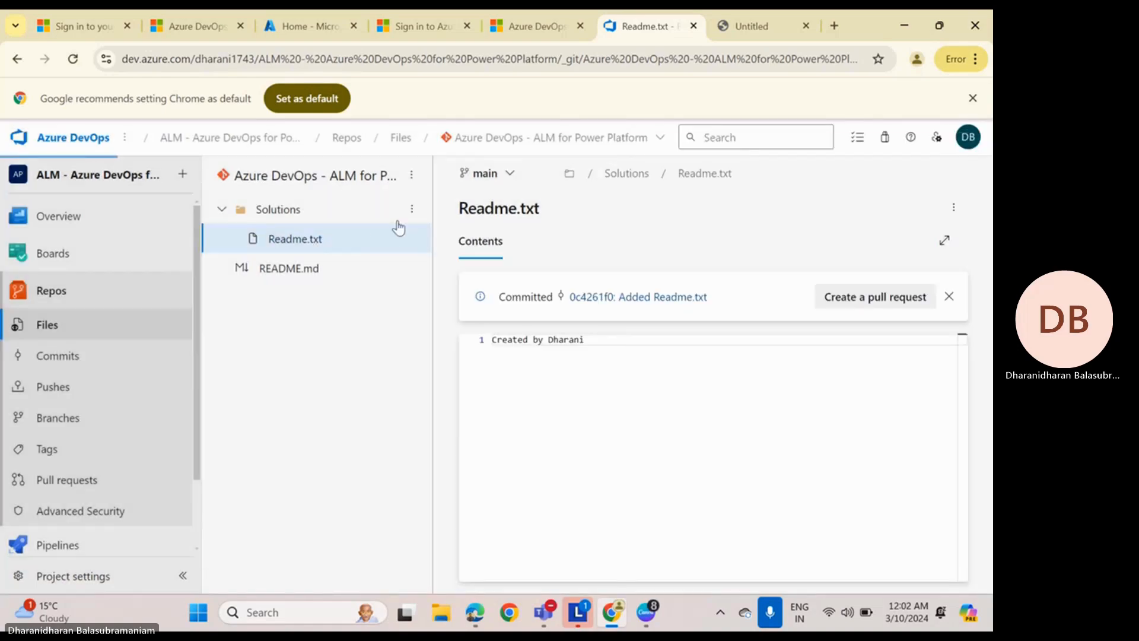
- Create a subfolder named "UnManaged" inside Solutions with a placeholder file named "Readme.txt"
{"action": "left_click", "coordinate": [412, 209]}
{"action": "mouse_move", "coordinate": [381, 247]}
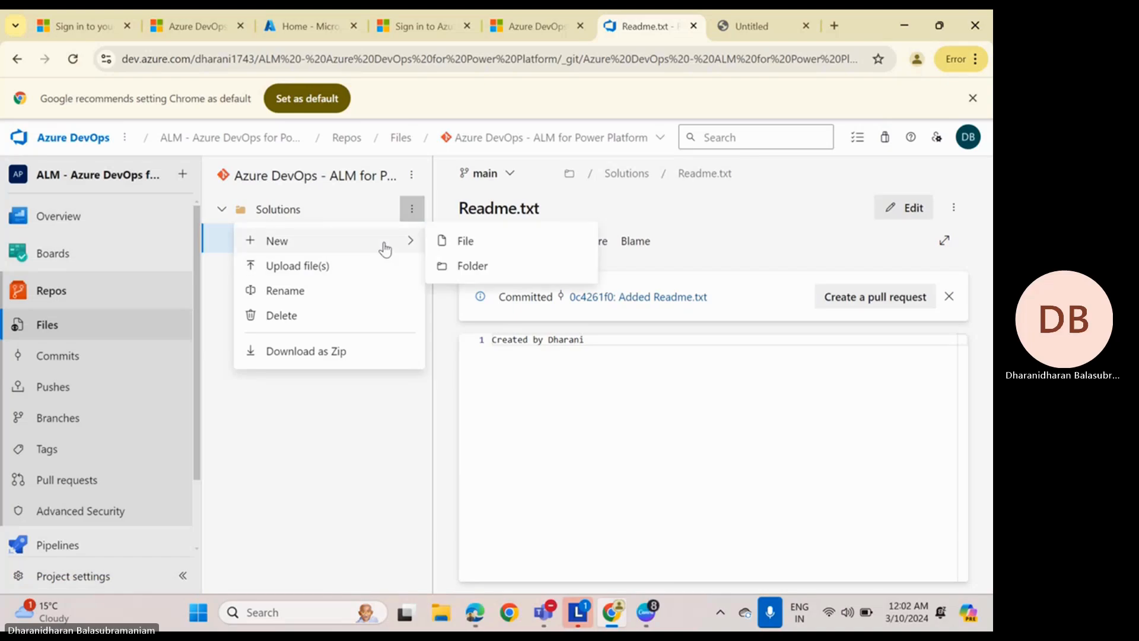
{"action": "left_click", "coordinate": [467, 267]}
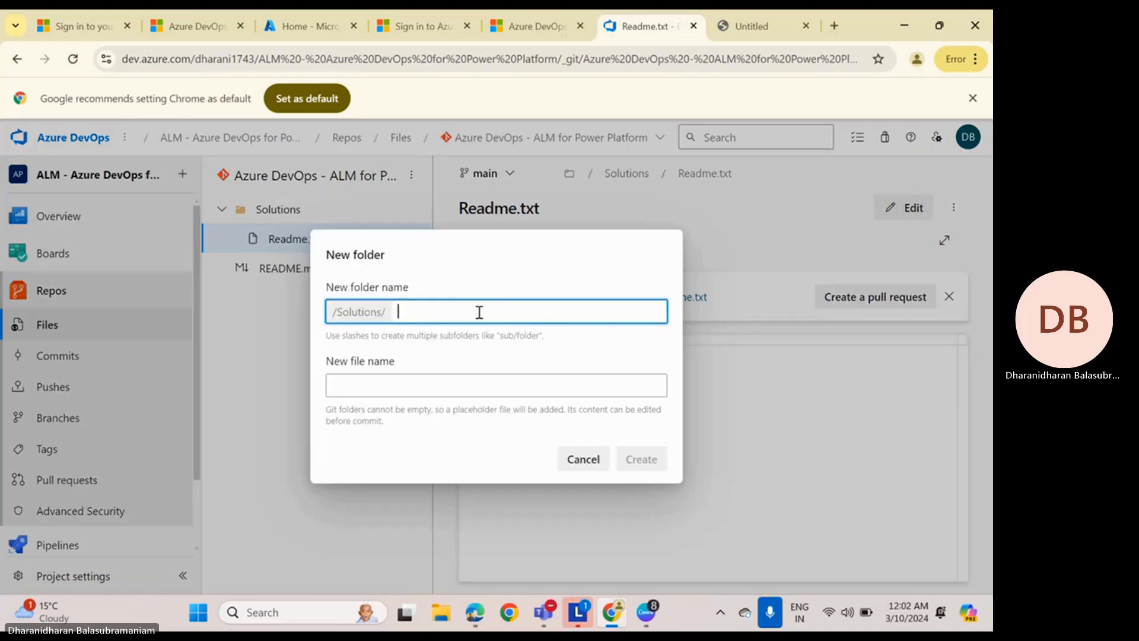
{"action": "type", "text": "UnManaged"}
{"action": "left_click", "coordinate": [450, 384]}
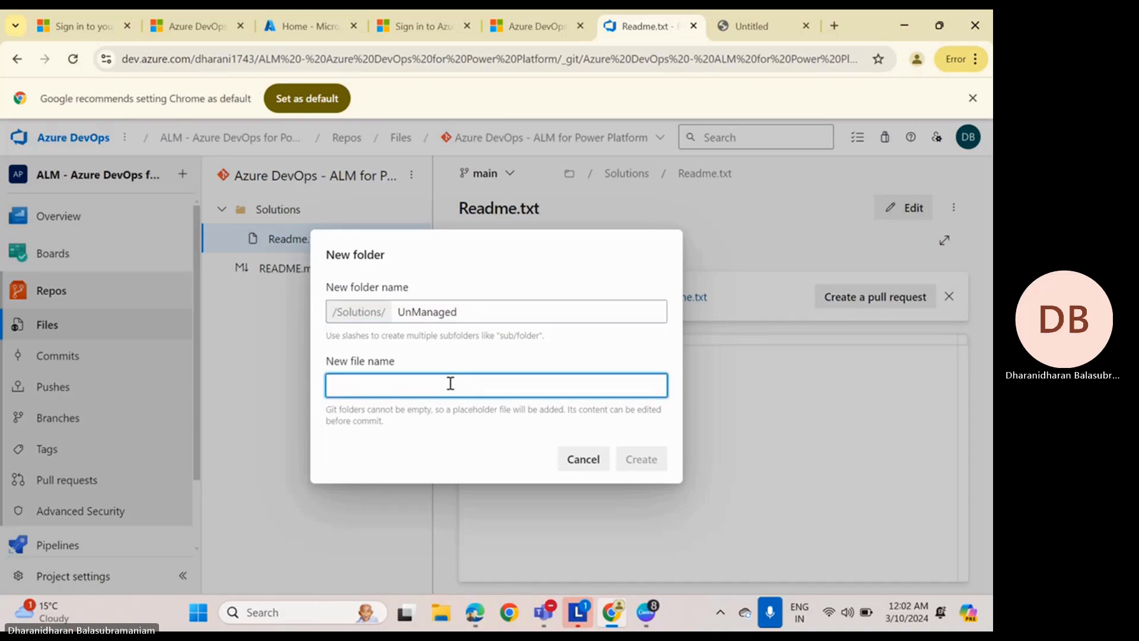
{"action": "type", "text": "Readme."}
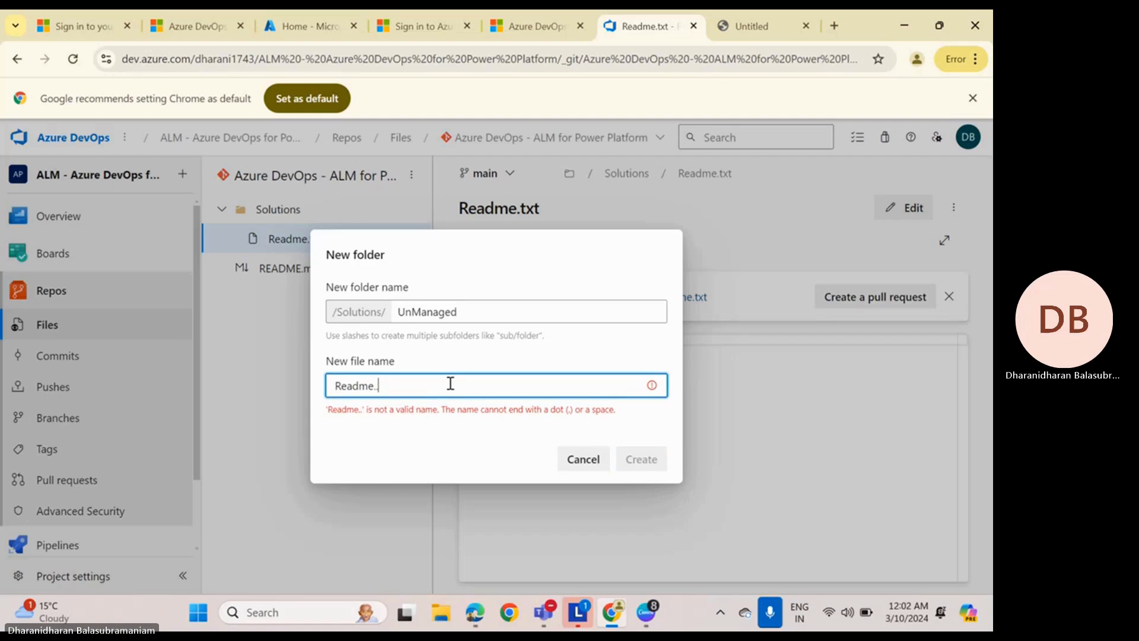
{"action": "type", "text": "txt"}
{"action": "key", "text": "Return"}
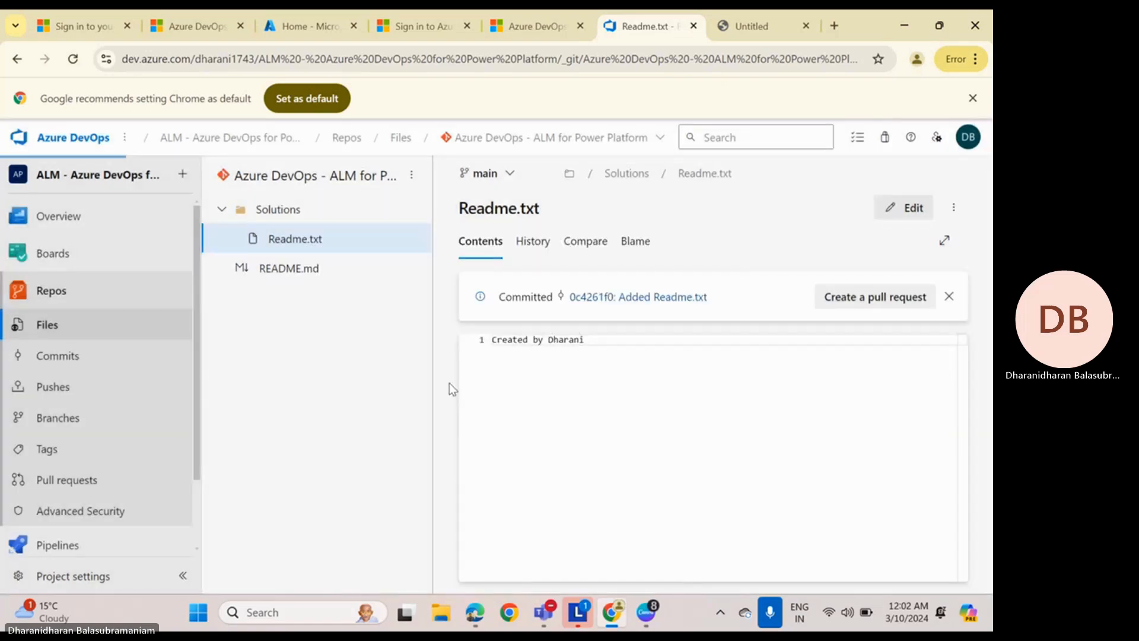
- Enter "UnManaged Solutions" as the content of the UnManaged folder's Readme.txt and commit it to the main branch
{"action": "type", "text": "U"}
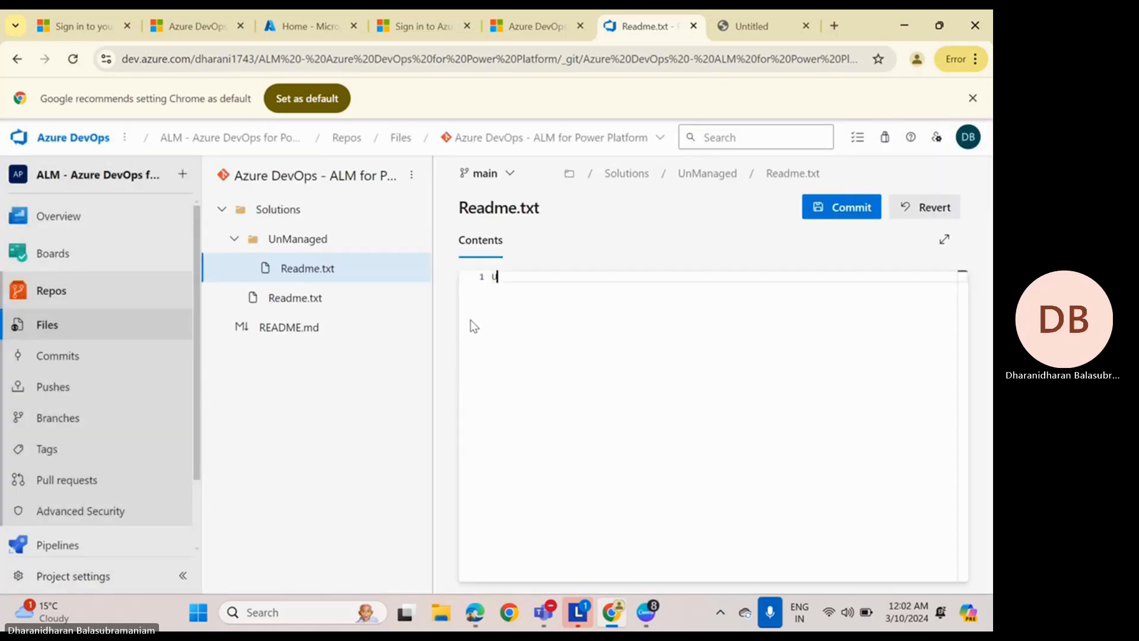
{"action": "type", "text": "nManaged Solutions"}
{"action": "left_click", "coordinate": [823, 216]}
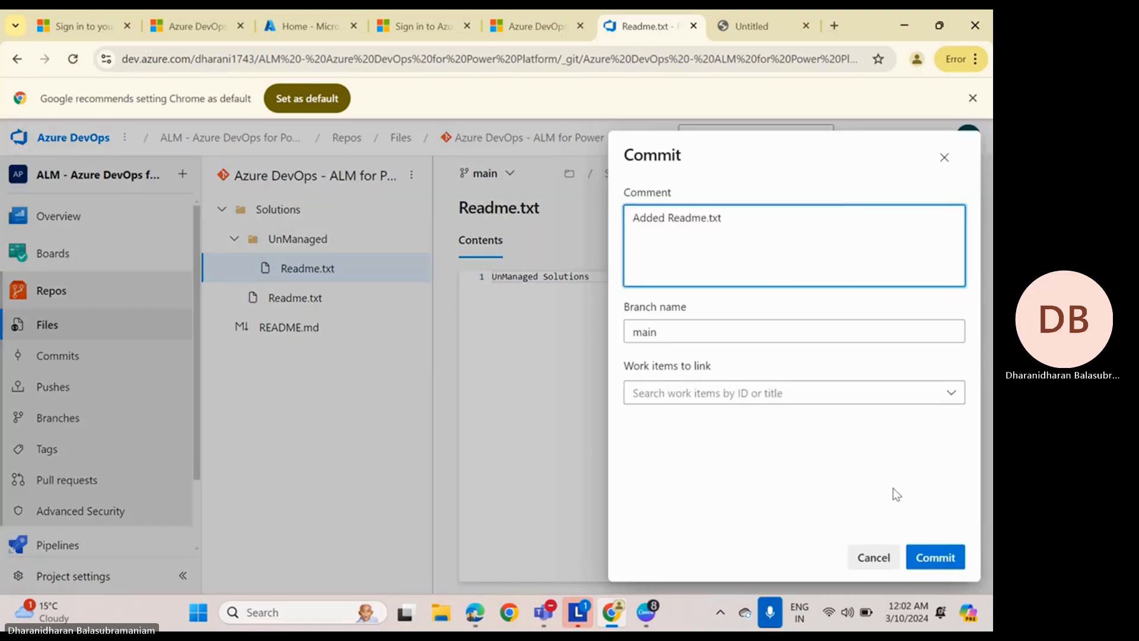
{"action": "left_click", "coordinate": [921, 549]}
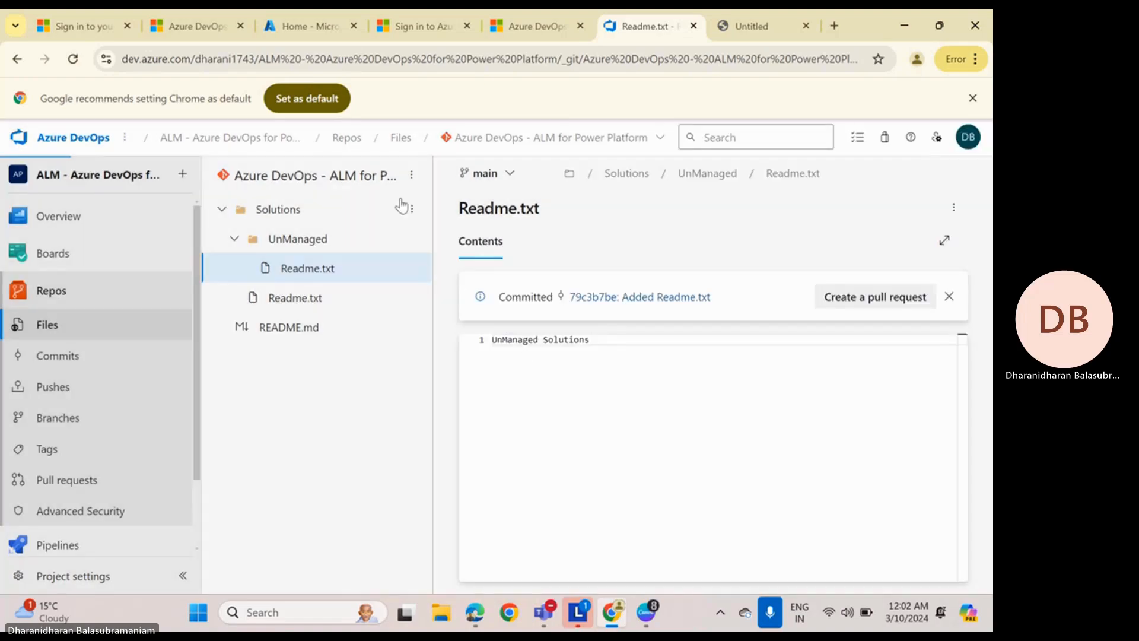
- Create a subfolder named "Managed" inside Solutions with a placeholder file named "Readme.txt"
{"action": "left_click", "coordinate": [413, 209]}
{"action": "mouse_move", "coordinate": [390, 238]}
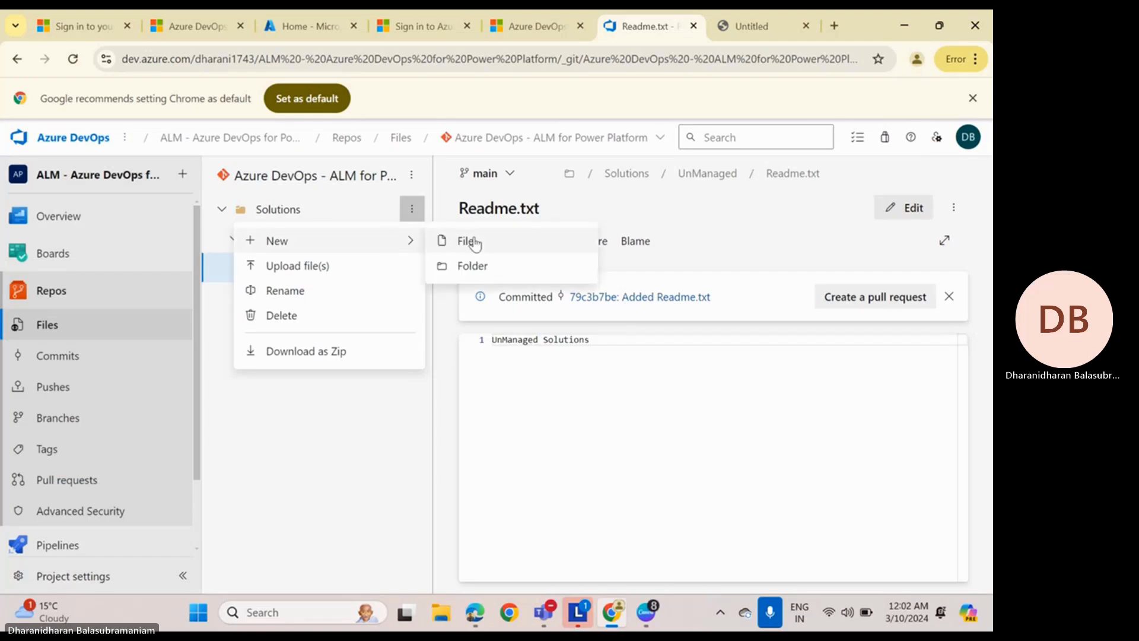
{"action": "left_click", "coordinate": [481, 266]}
{"action": "type", "text": "M"}
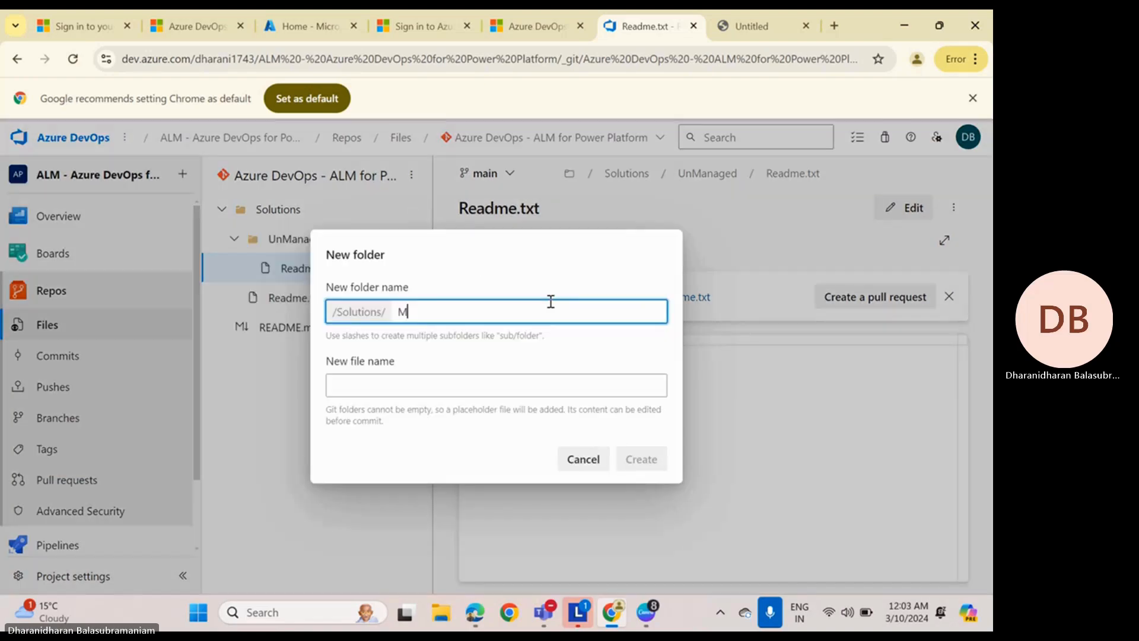
{"action": "type", "text": "anaged"}
{"action": "key", "text": "Tab"}
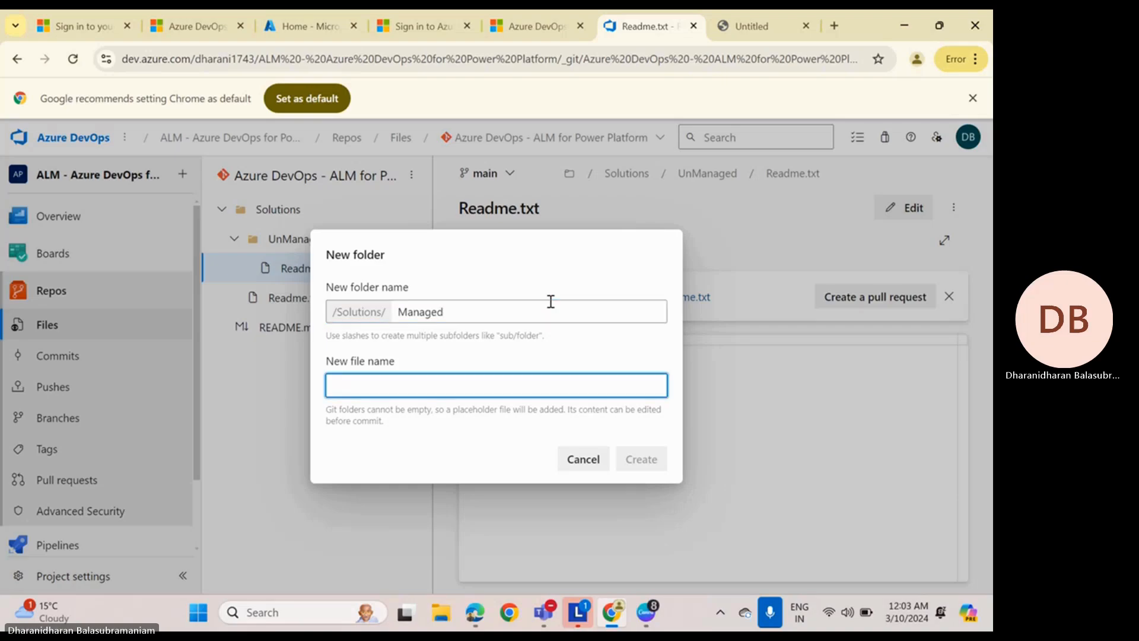
{"action": "type", "text": "Read"}
{"action": "key", "text": "BackSpace"}
{"action": "type", "text": "m"}
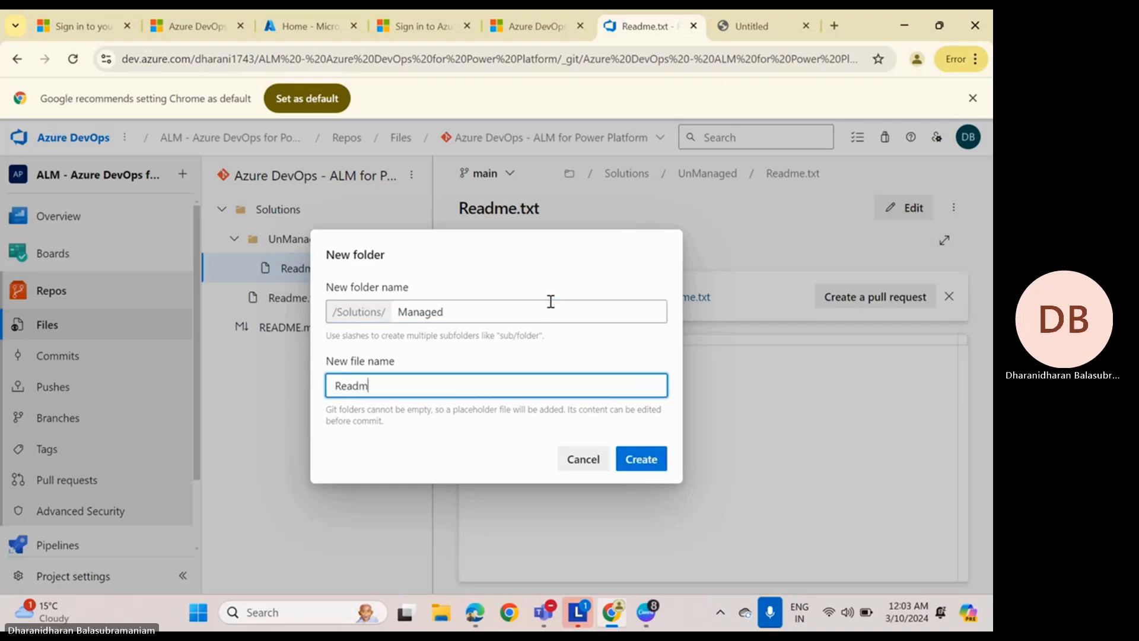
{"action": "type", "text": "e.txt"}
{"action": "left_click", "coordinate": [641, 459]}
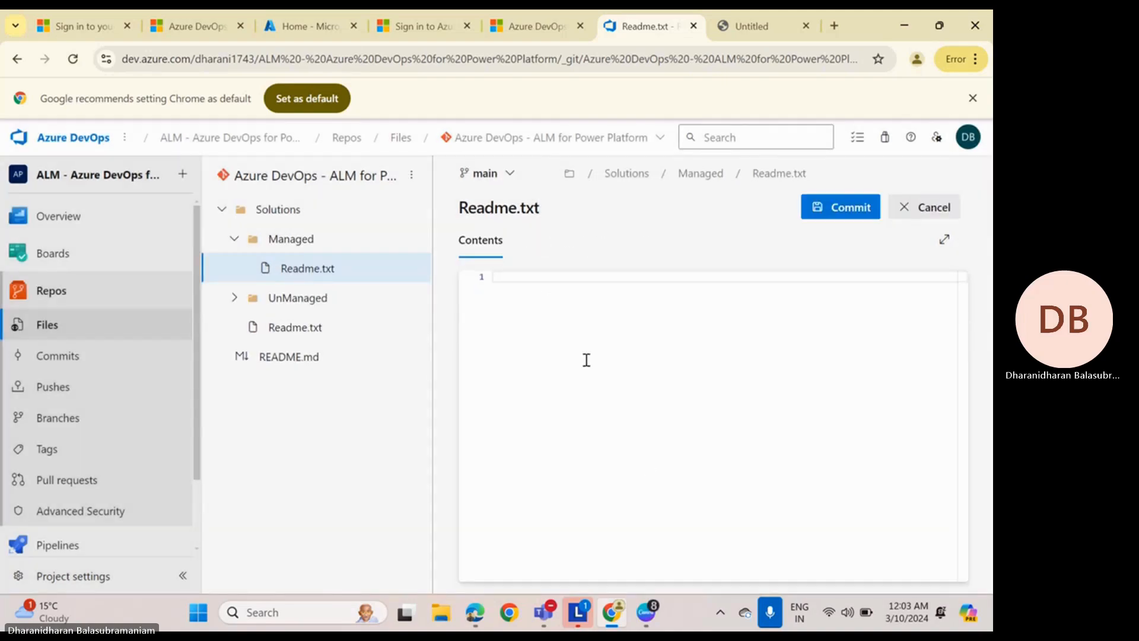
- Enter "Managed Solutions" as the content of the Managed folder's Readme.txt and commit it to the main branch
{"action": "type", "text": "Managed "}
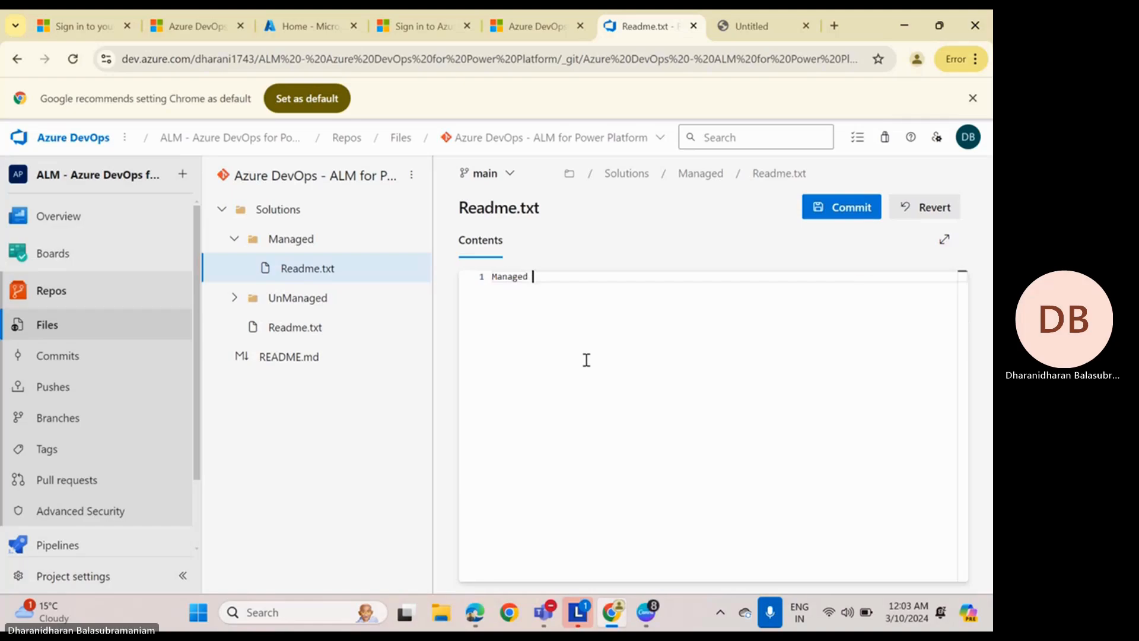
{"action": "type", "text": "Solutions"}
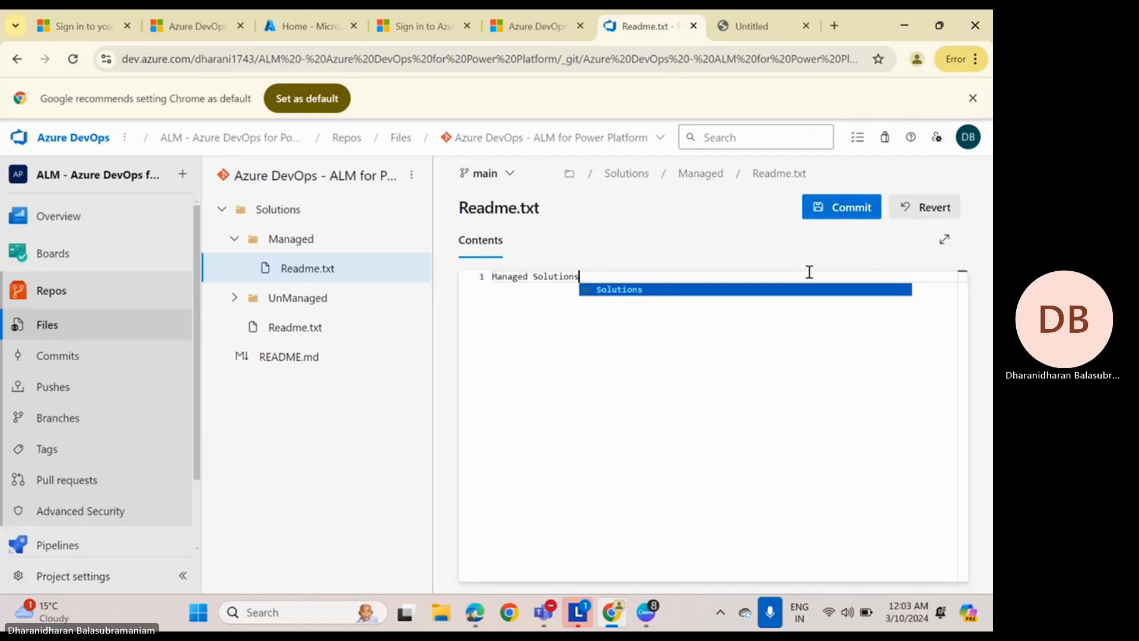
{"action": "left_click", "coordinate": [819, 210]}
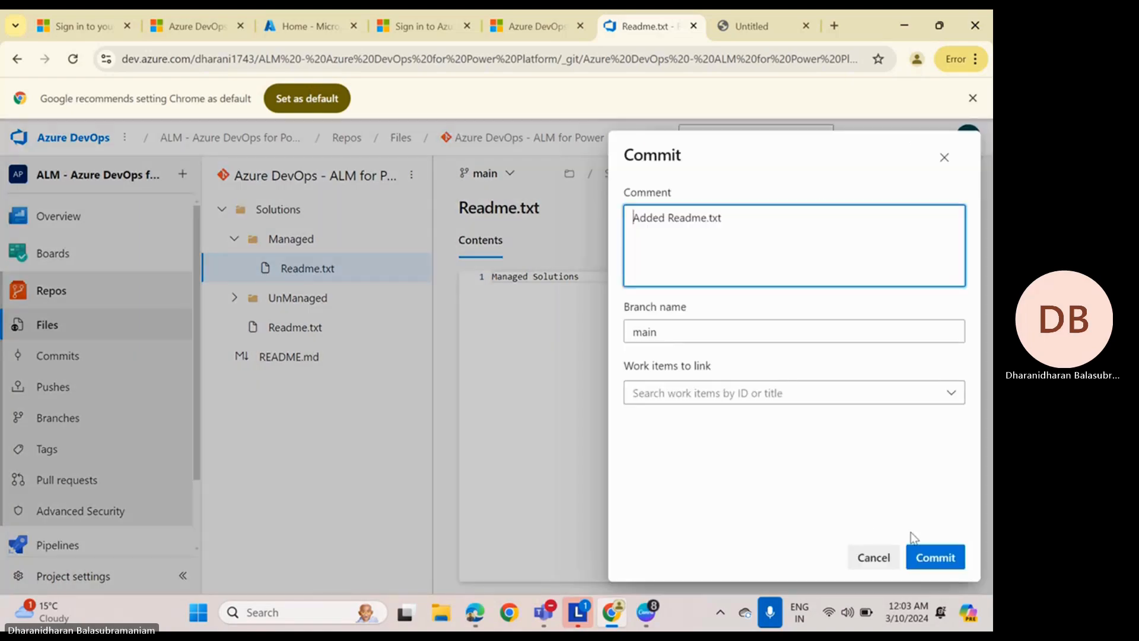
{"action": "left_click", "coordinate": [935, 557]}
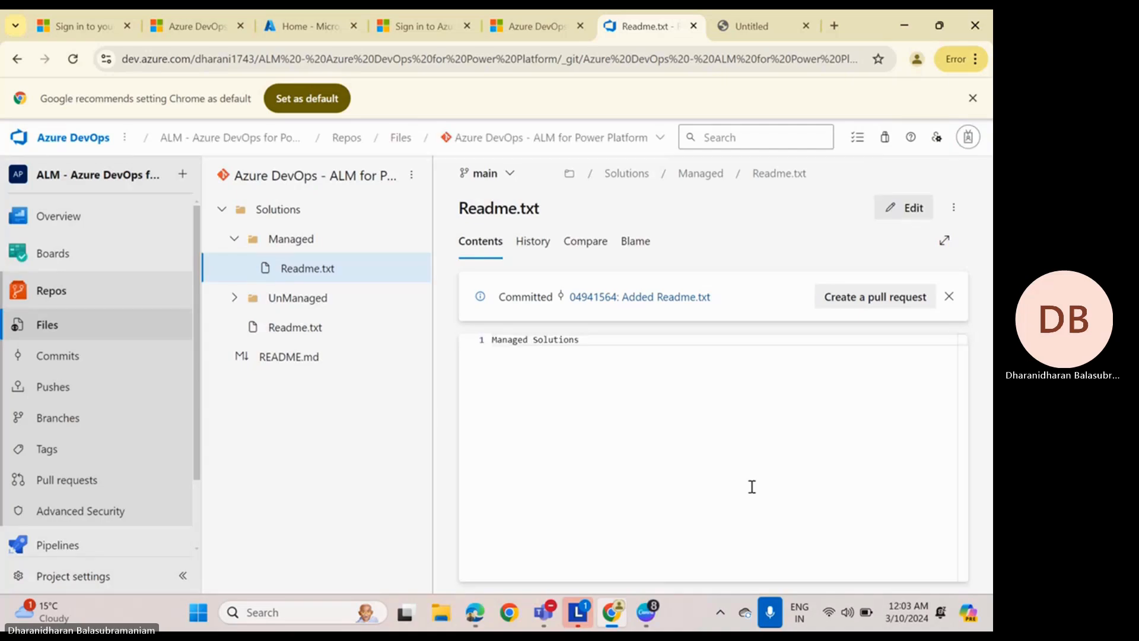
- Create a subfolder named "UnPacked" inside Solutions with a placeholder file named "Readme.txt"
{"action": "left_click", "coordinate": [412, 209]}
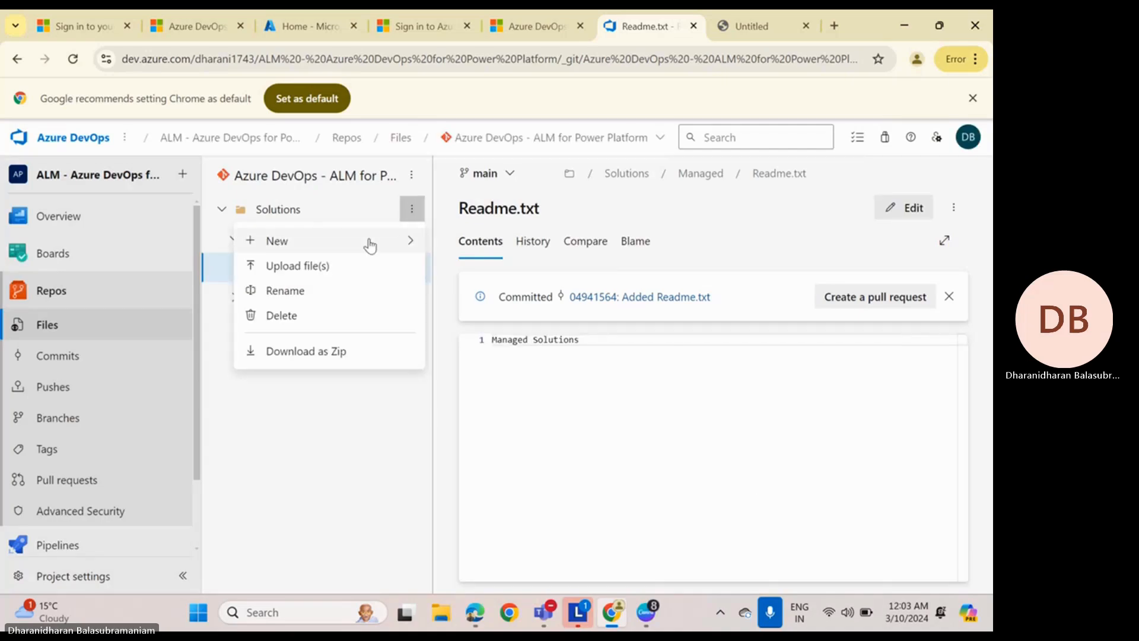
{"action": "mouse_move", "coordinate": [370, 245]}
{"action": "left_click", "coordinate": [473, 267]}
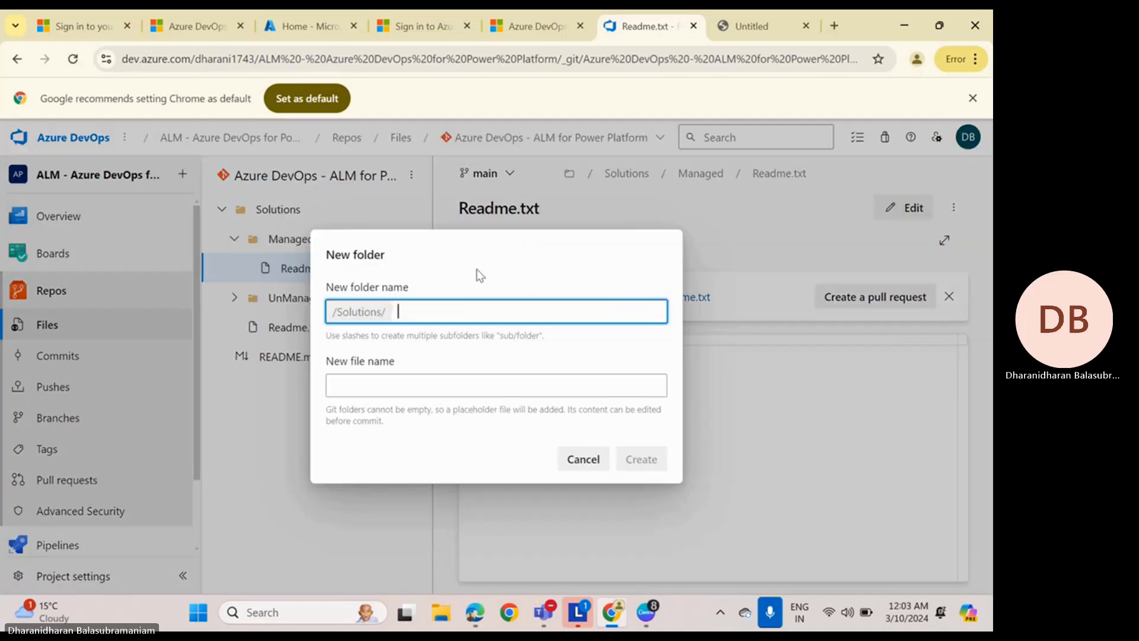
{"action": "type", "text": "UnPackag"}
{"action": "type", "text": "e"}
{"action": "key", "text": "BackSpace"}
{"action": "key", "text": "BackSpace"}
{"action": "type", "text": "d"}
{"action": "key", "text": "Tab"}
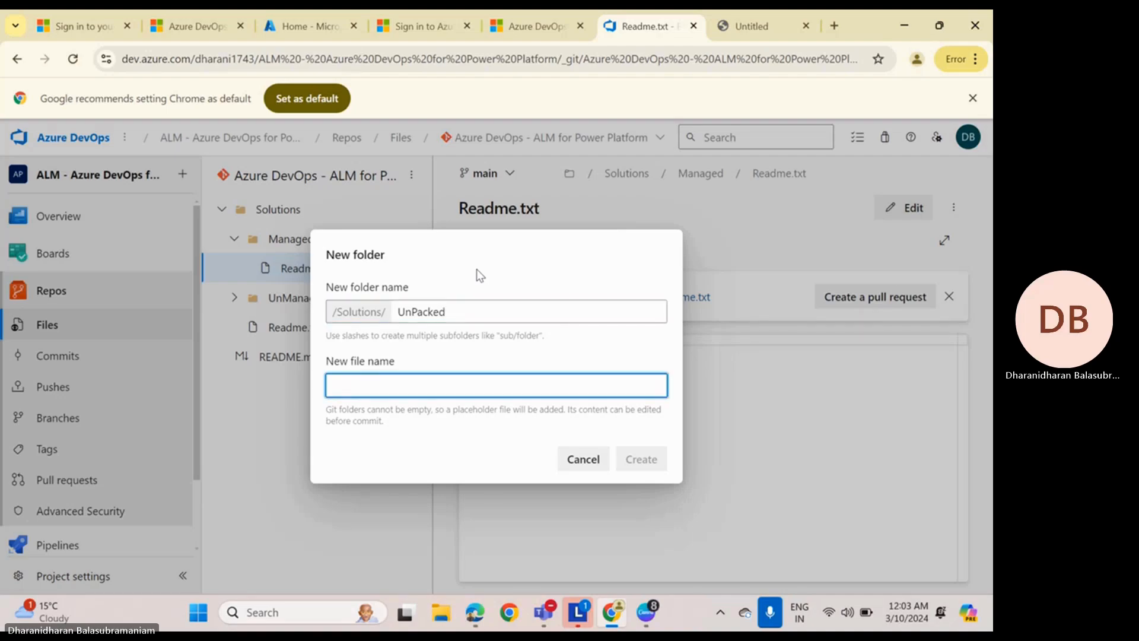
{"action": "type", "text": "Readme.txt"}
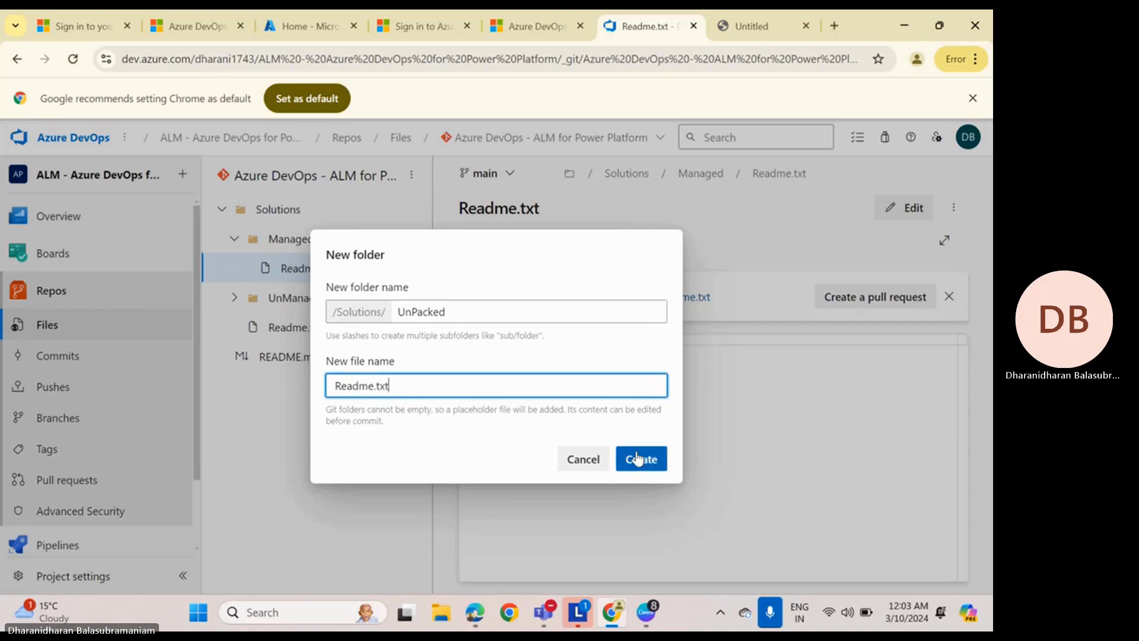
{"action": "left_click", "coordinate": [637, 458]}
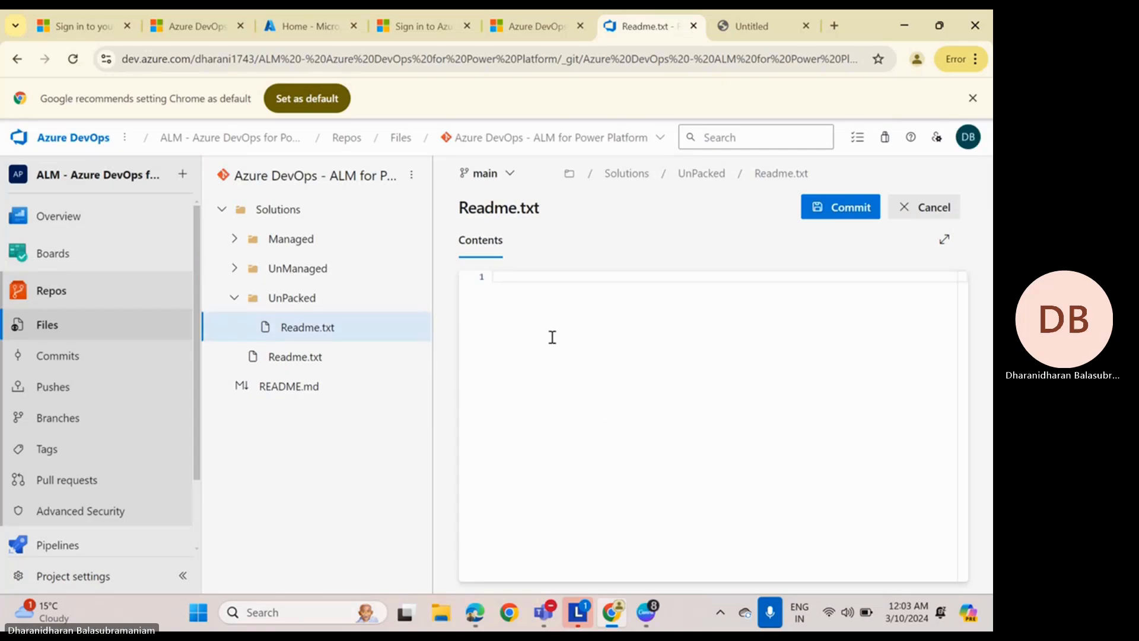
- Enter "Unpacked Solutions" in the UnPacked folder's Readme.txt, commit it to the main branch, and collapse that folder in the file tree
{"action": "type", "text": "Unpa"}
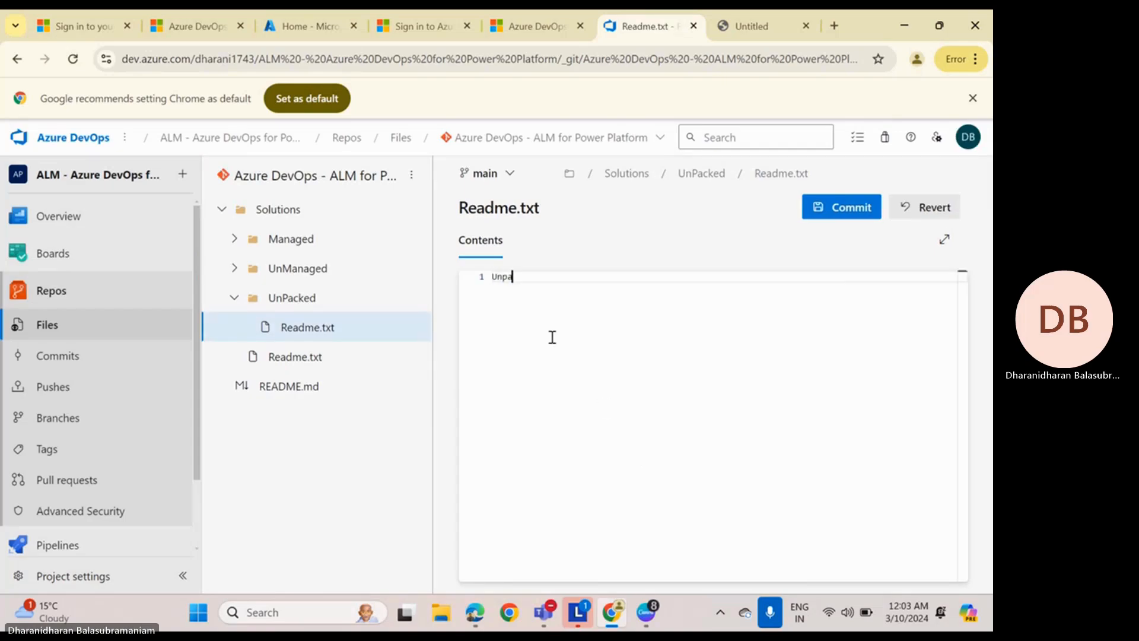
{"action": "type", "text": "cked Solutions"}
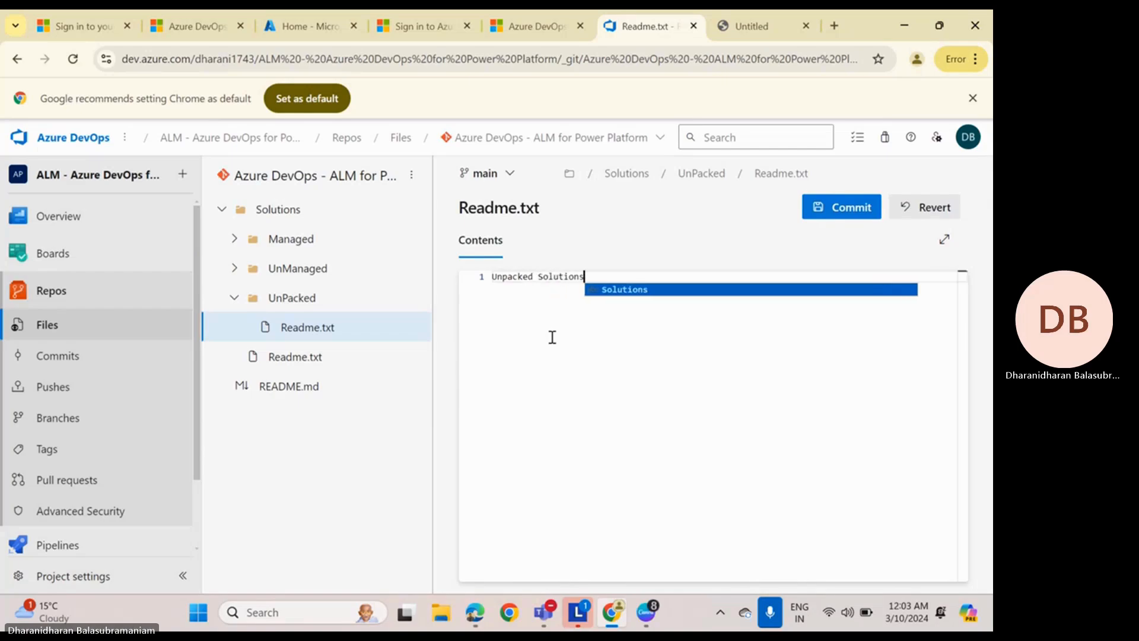
{"action": "left_click", "coordinate": [846, 208]}
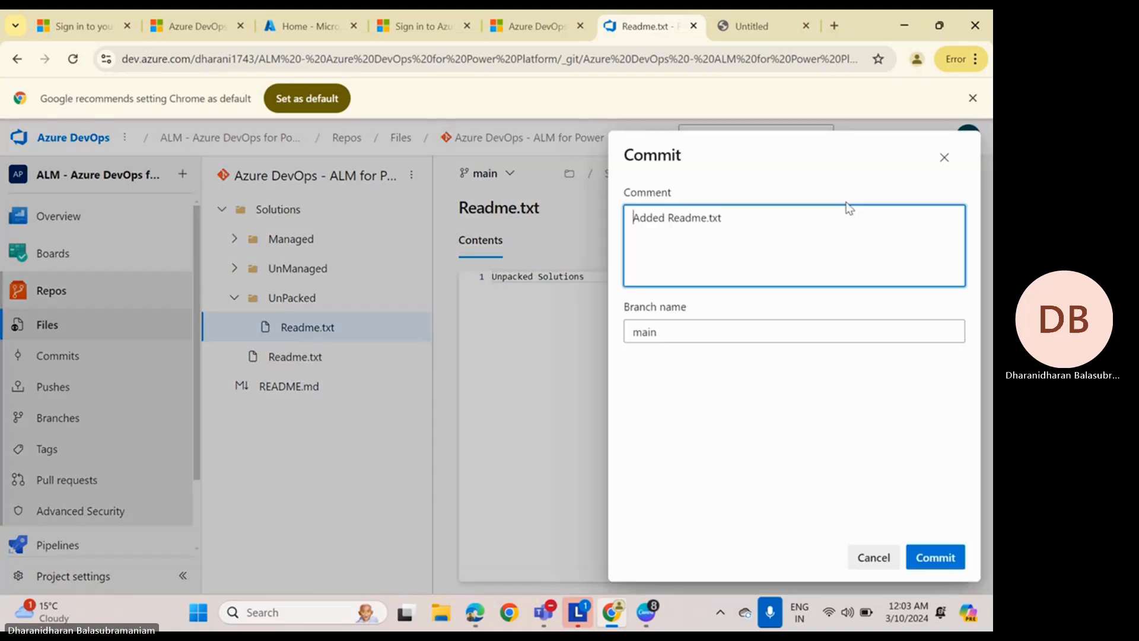
{"action": "left_click", "coordinate": [929, 564]}
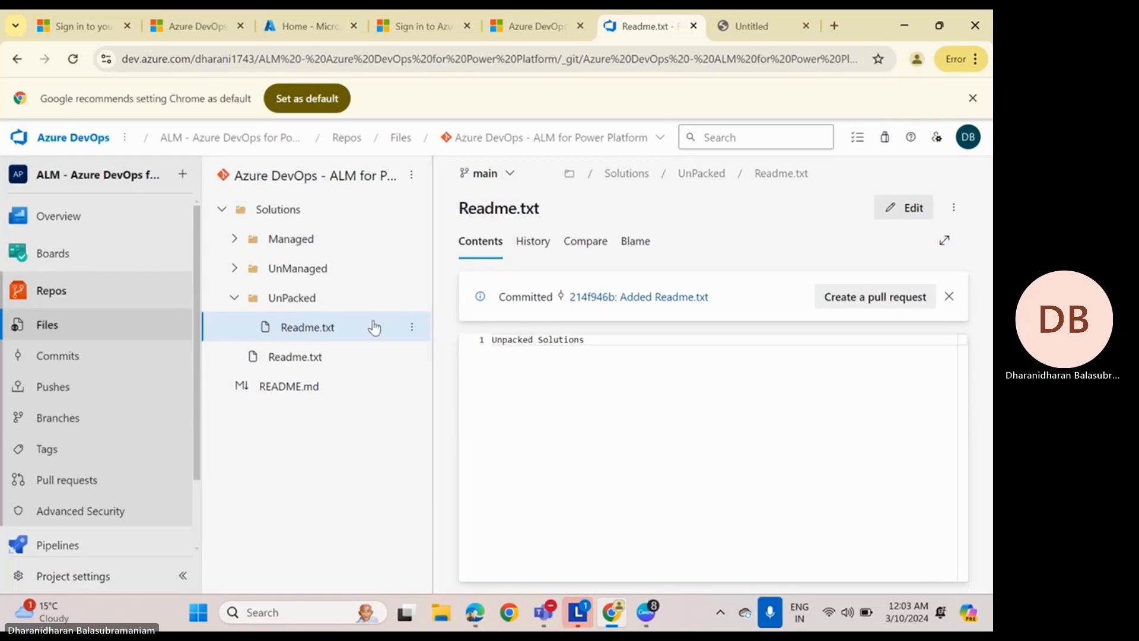
{"action": "left_click", "coordinate": [235, 298]}
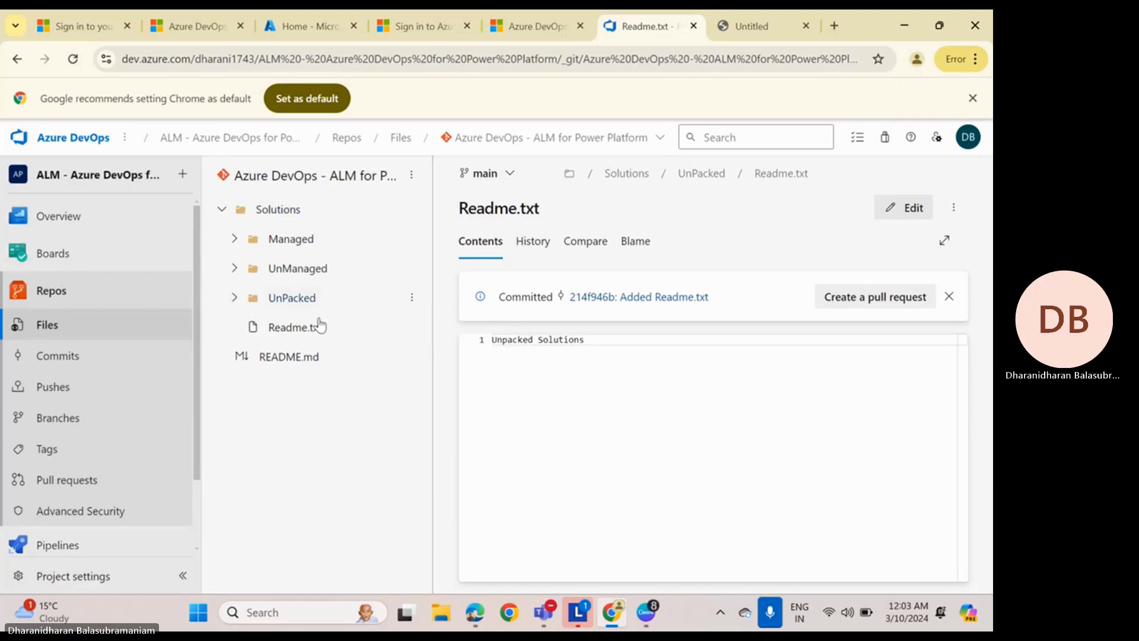